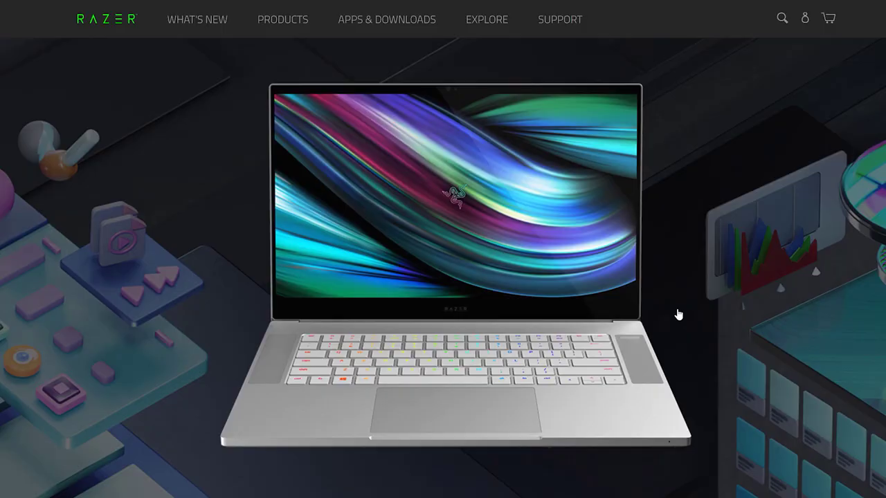
- Scroll down the Blade Studio page and play the Made With Blade | Battlesuit video
scroll(676, 312, "down", 5)
scroll(677, 313, "down", 5)
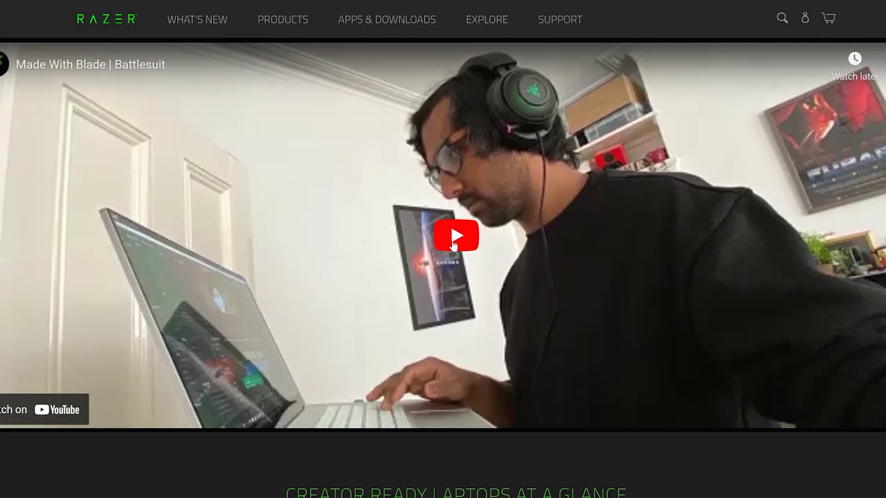
left_click(672, 315)
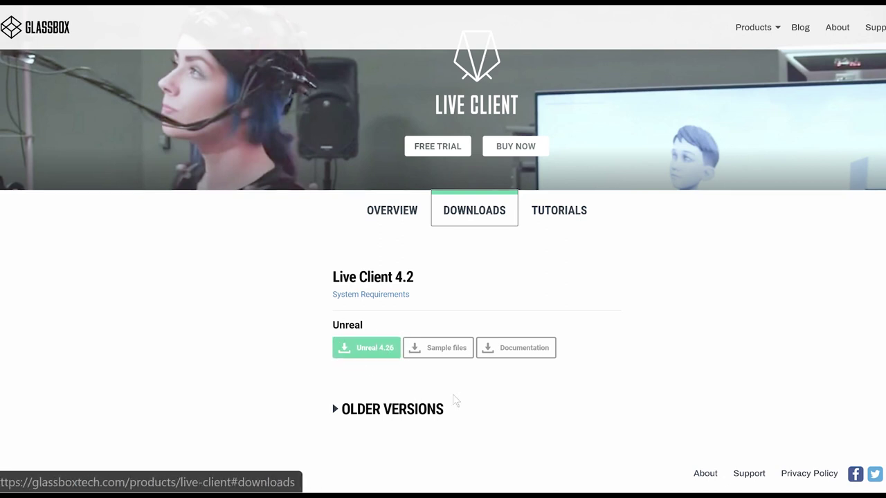
- Jump to the LiveClient plugin folder and open it to copy into the project's Plugins
type("lugi")
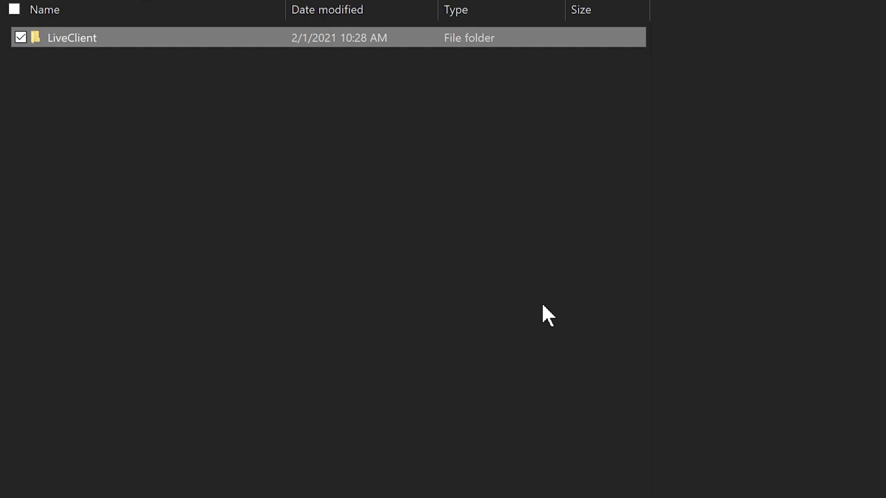
double_click(163, 38)
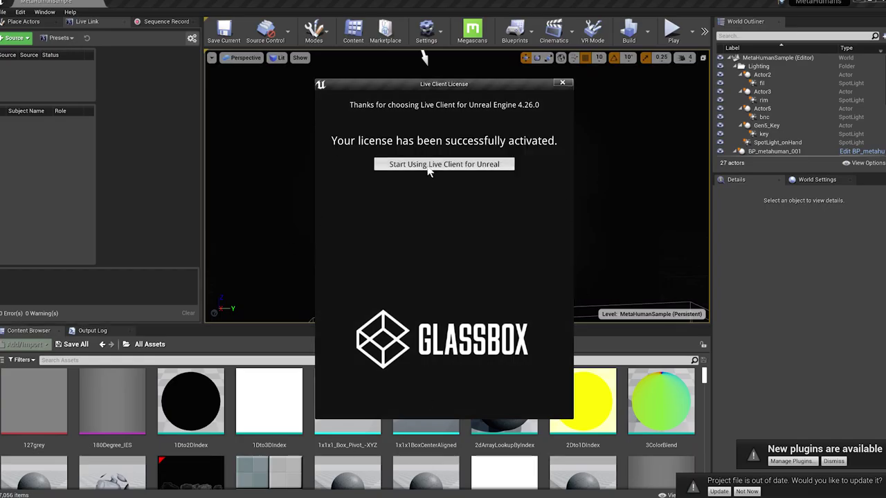
- Finish the Live Client activation, then enable LiveLinkMvnPlugin from the Installed plugins list
left_click(428, 168)
left_click(21, 12)
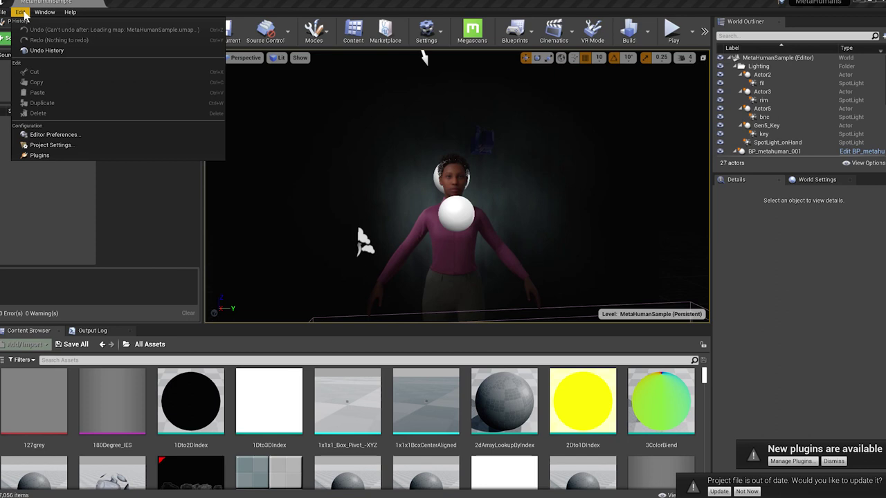
left_click(50, 156)
left_click(59, 36)
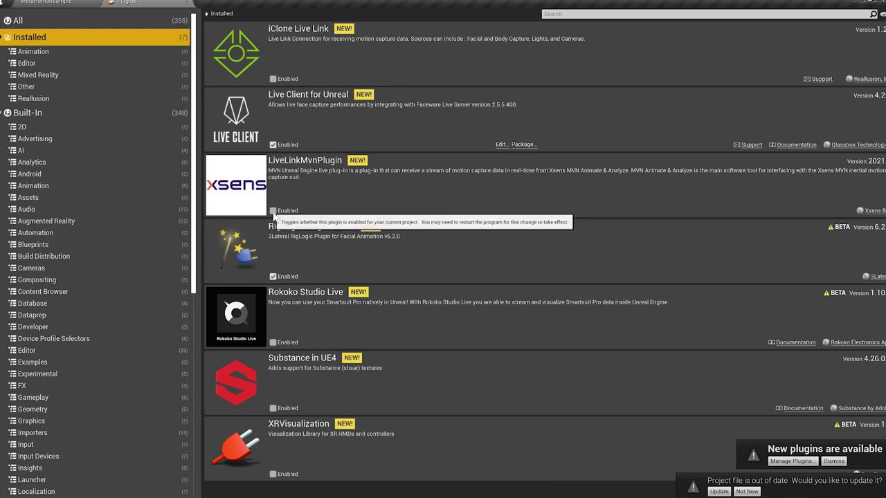
left_click(273, 211)
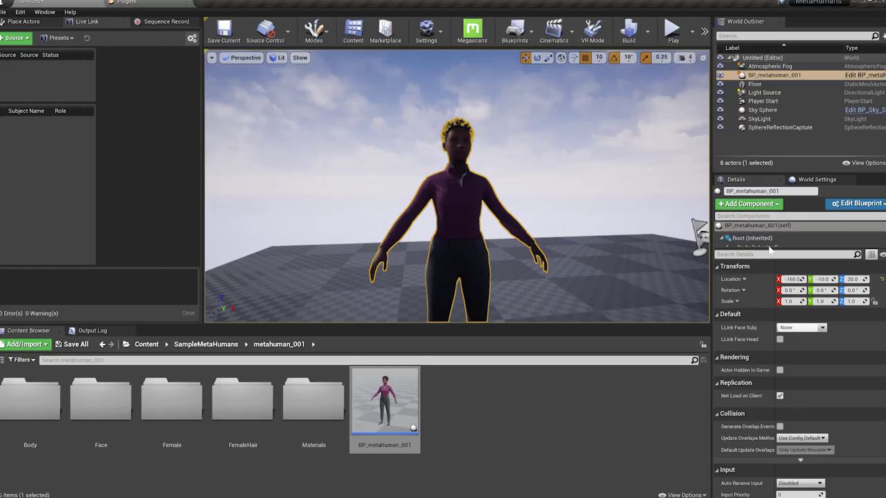
- Add a Faceware Live component under the Face component of BP_metahuman_001
left_click_drag(773, 271, 773, 338)
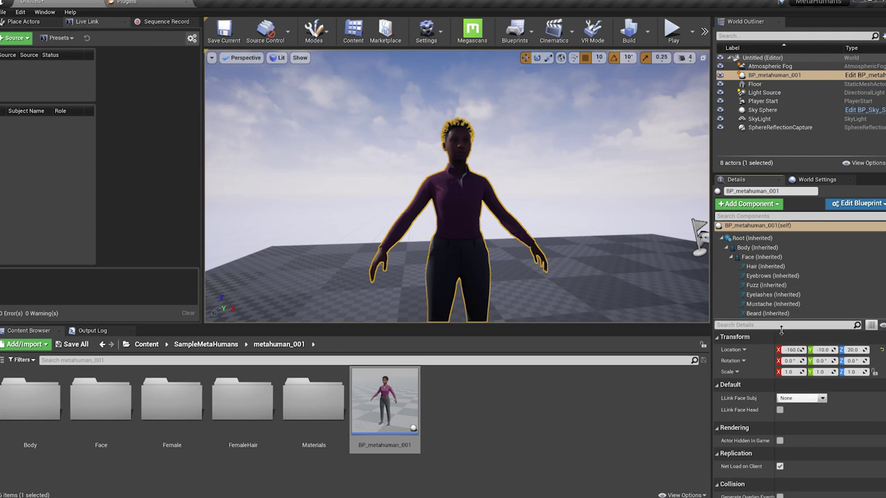
left_click(761, 257)
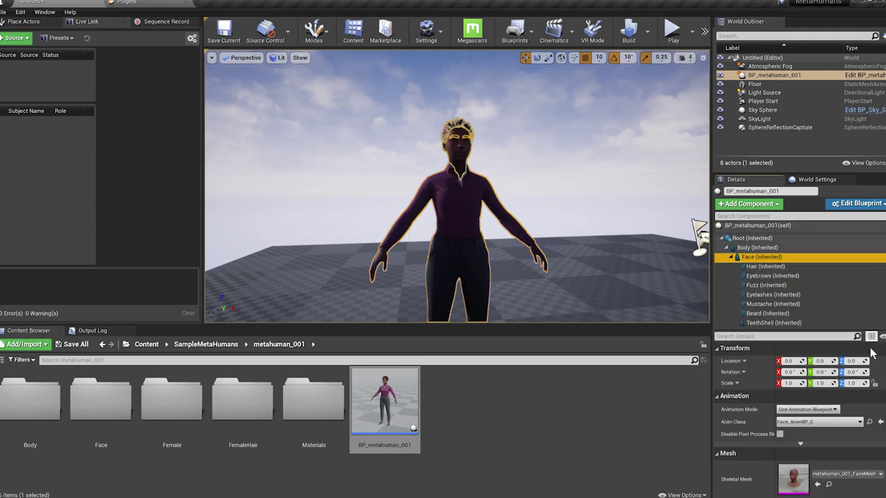
left_click(754, 204)
type("faceware")
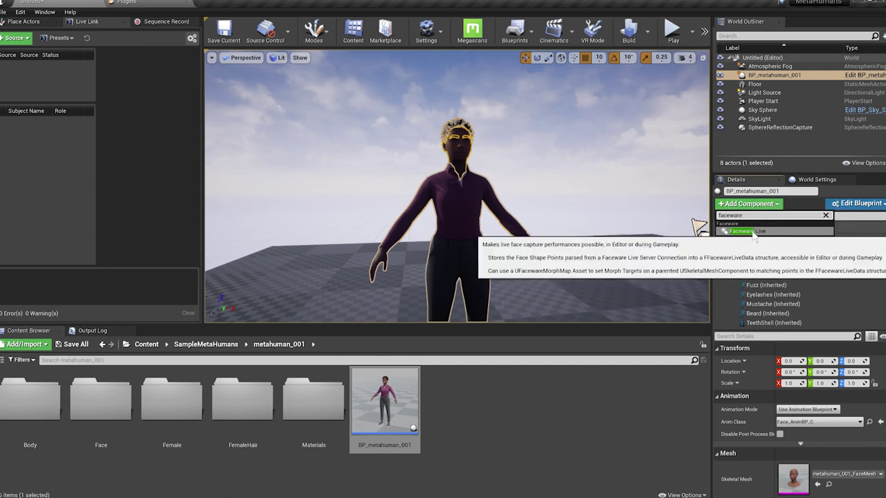
left_click(747, 231)
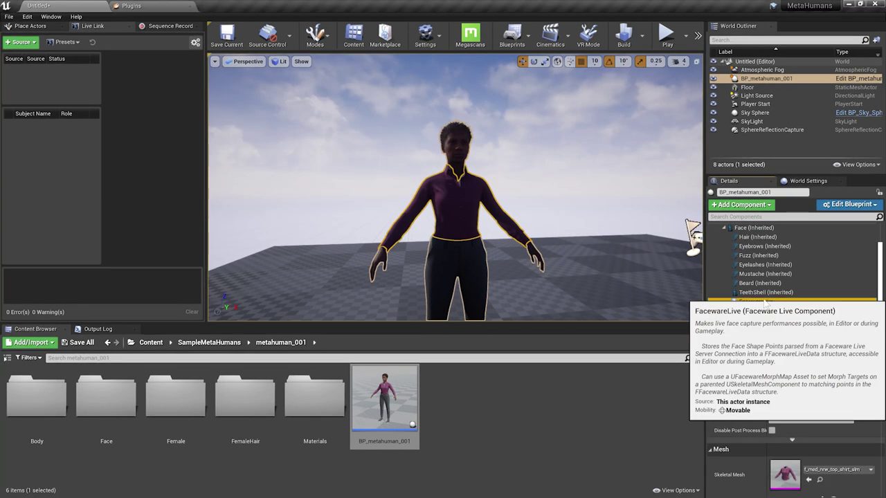
- Scroll Details to the component's Configuration (127.0.0.1, port 802) and return to the root Content folder
scroll(768, 291, "down", 3)
scroll(719, 442, "down", 3)
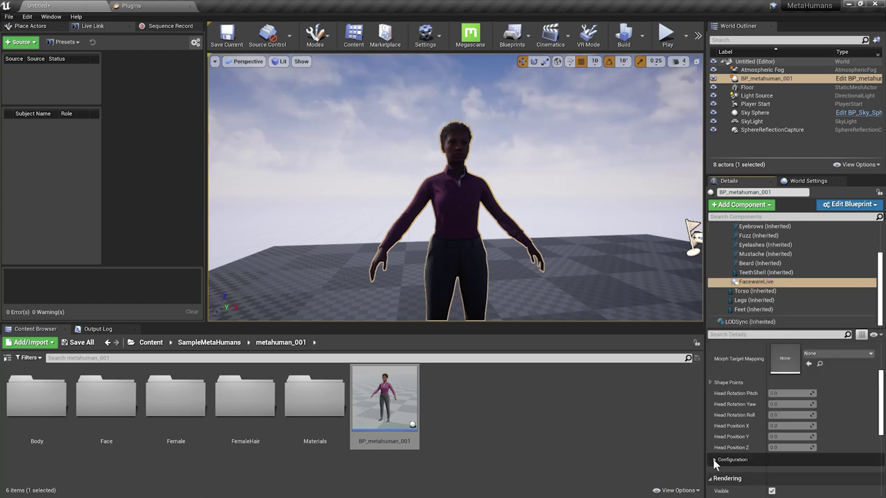
scroll(855, 433, "down", 2)
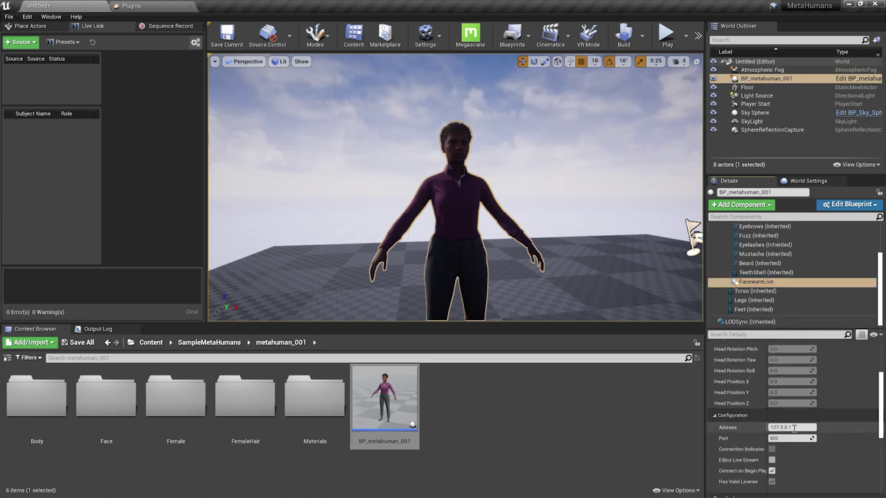
left_click(150, 342)
- Create a Face_Archetype_Skeleton Animation Blueprint named Faceware_Live in Content and open it
right_click(306, 476)
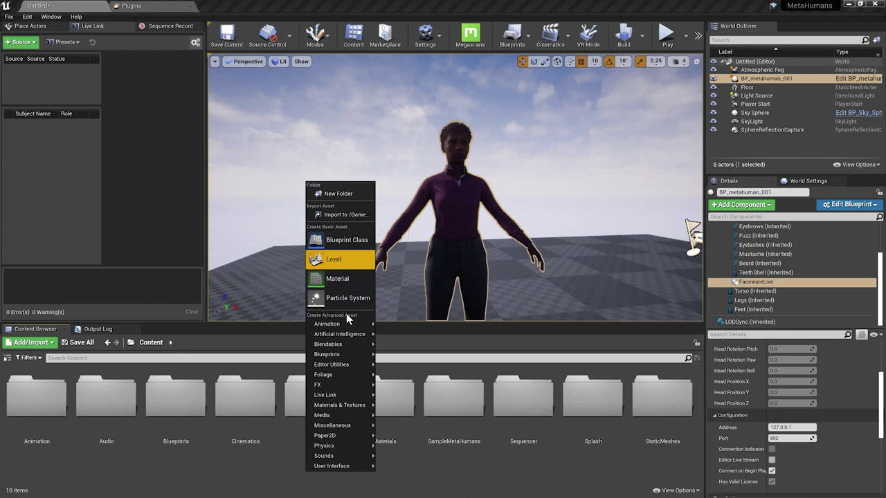
mouse_move(345, 328)
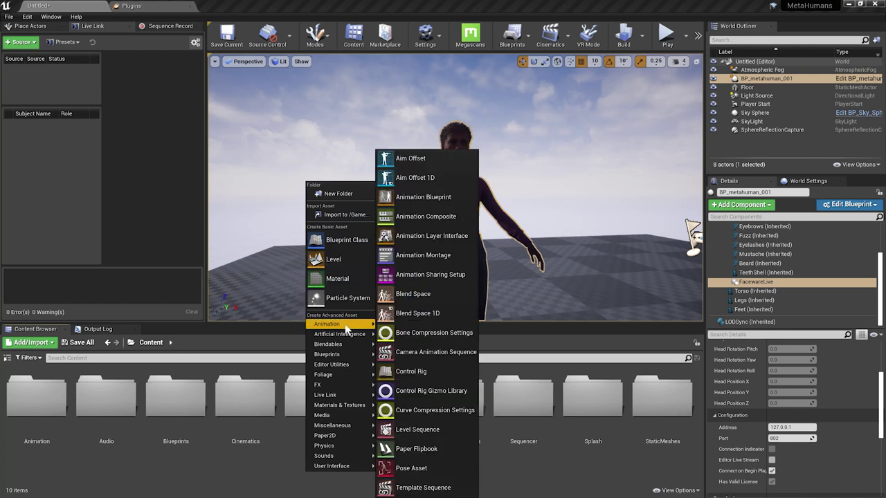
left_click(438, 201)
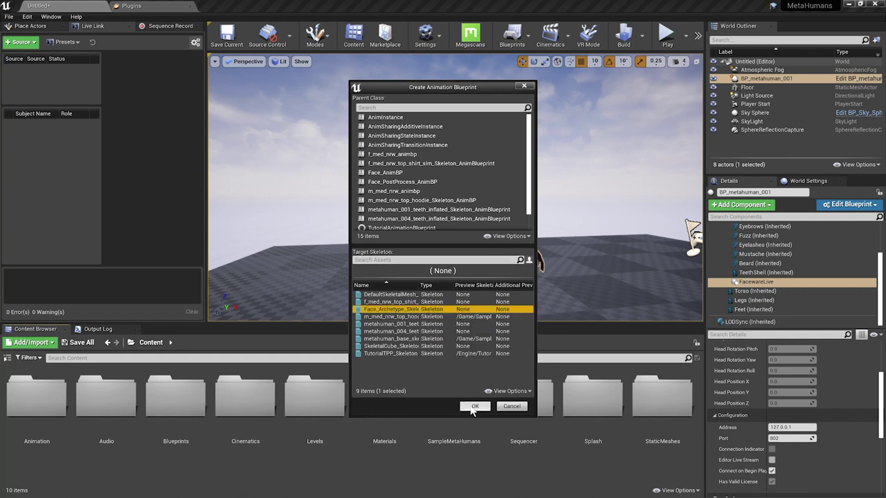
left_click(474, 407)
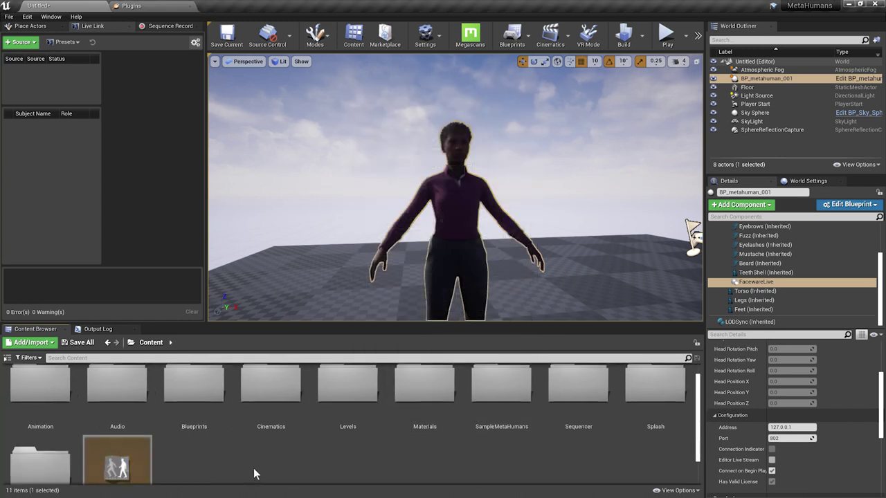
type("Fa")
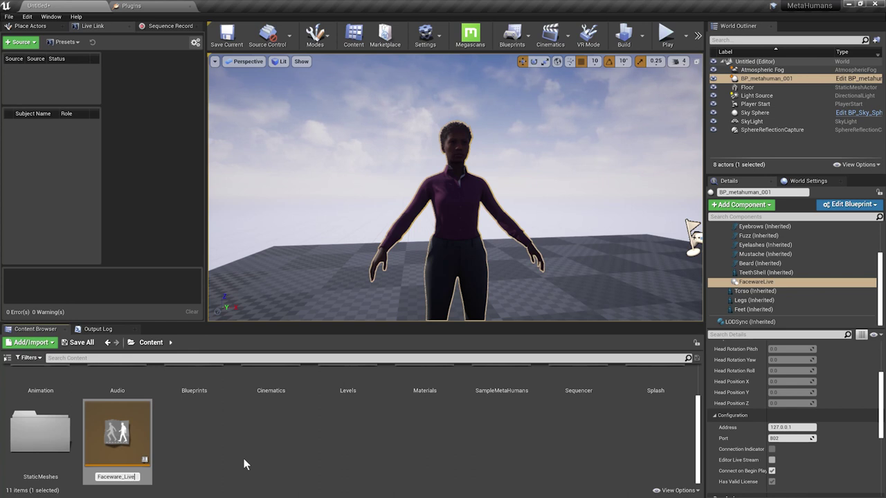
type("ceware_Live")
key("Return")
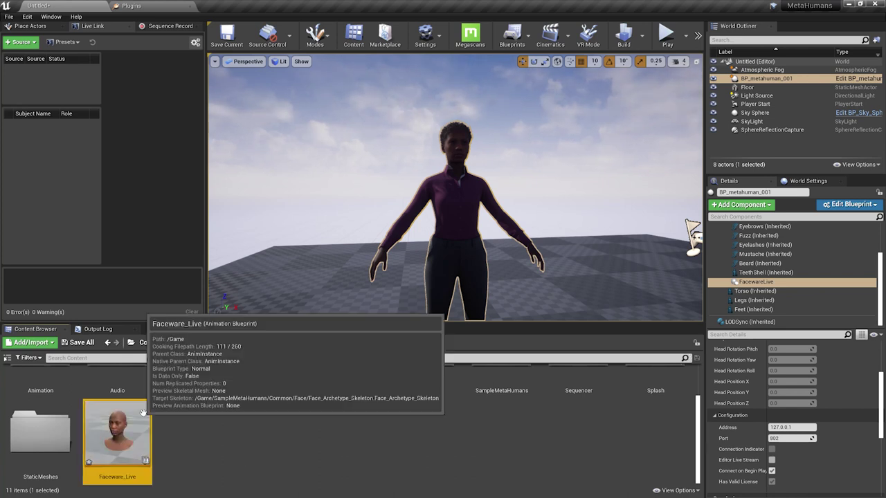
double_click(144, 419)
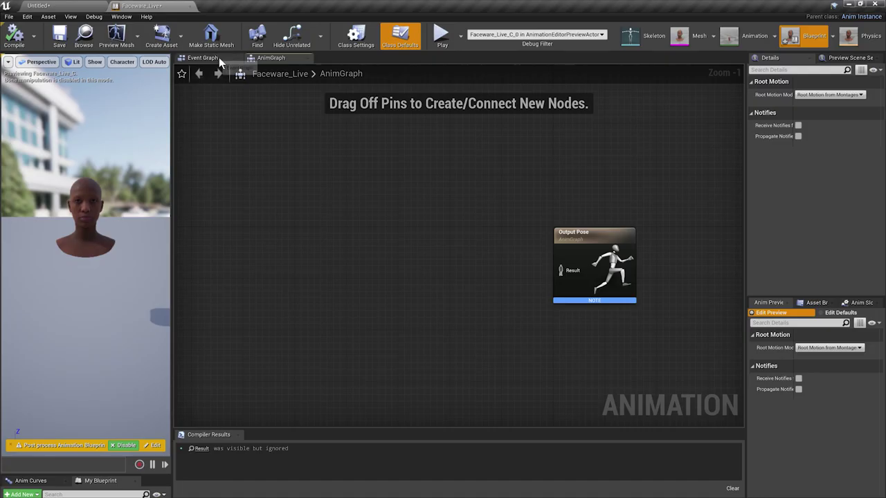
- In the Event Graph, add Get Component by Class set to FacewareLiveComponent, targeting Get Owning Actor
left_click(214, 58)
right_click_drag(406, 304, 182, 264)
right_click(426, 270)
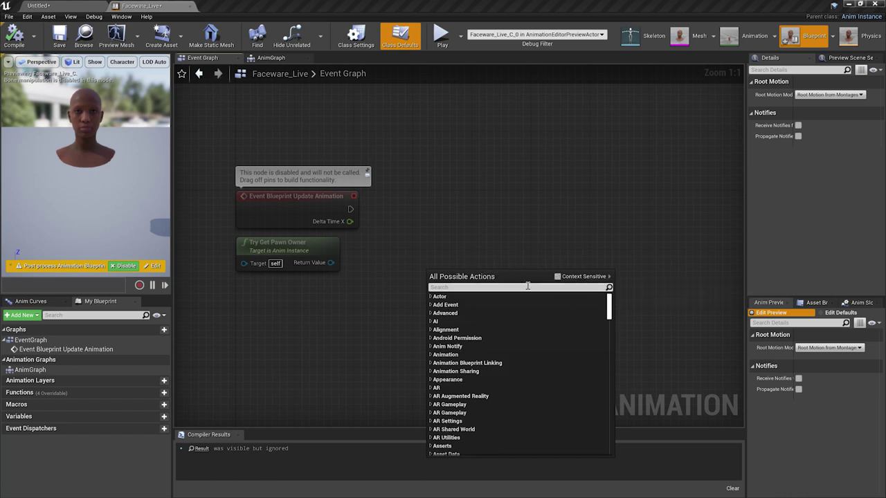
type("get")
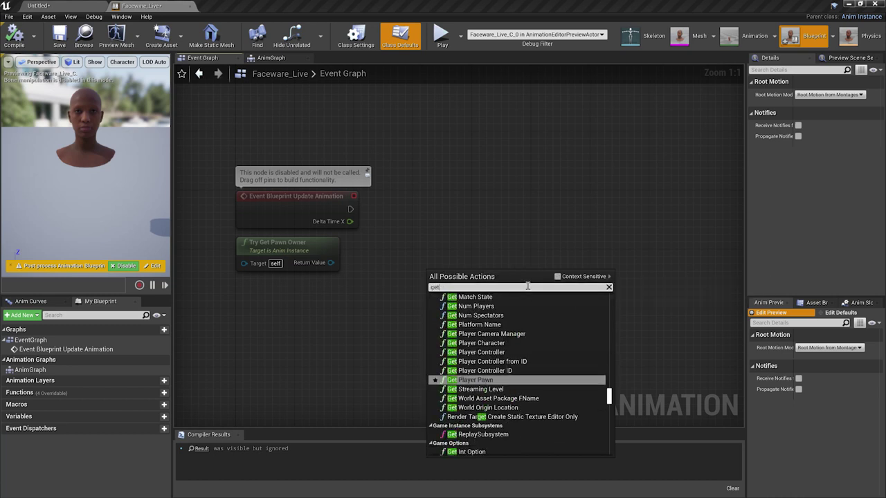
type(" component")
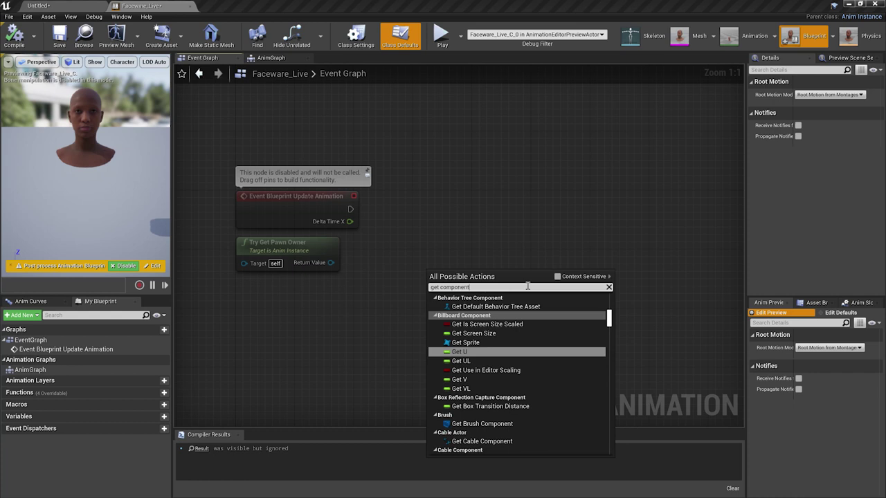
type(" by c")
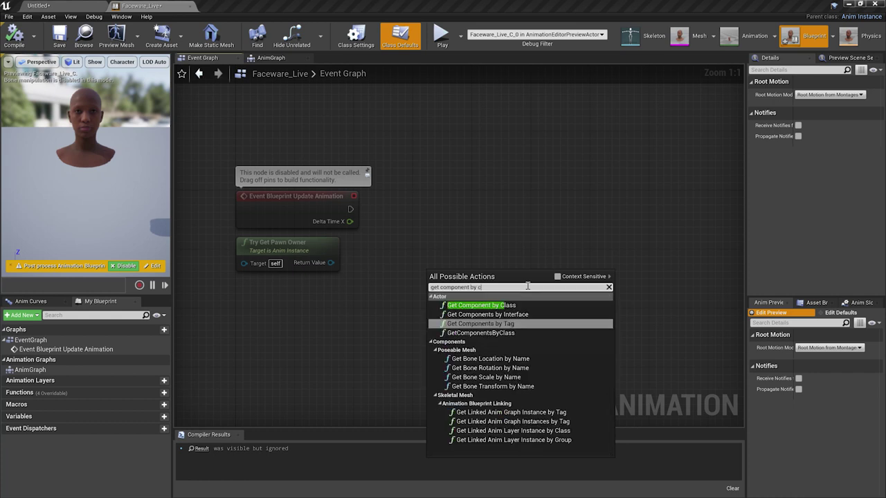
type("lass")
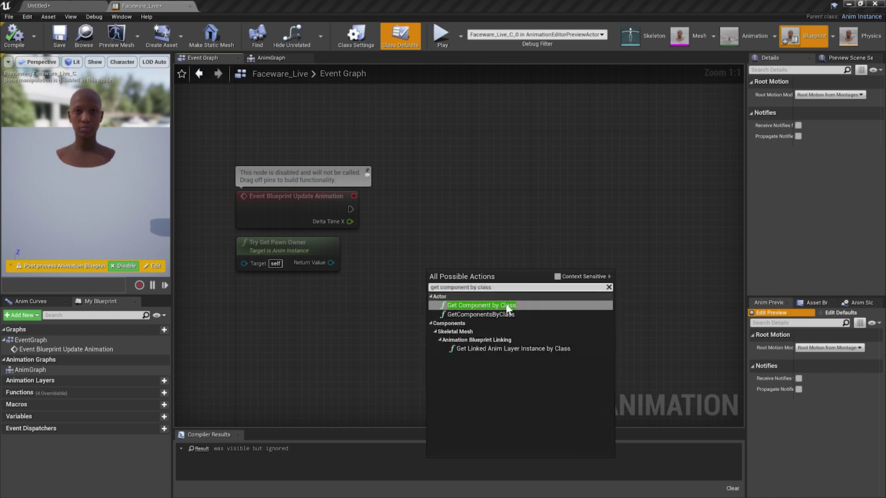
left_click(507, 305)
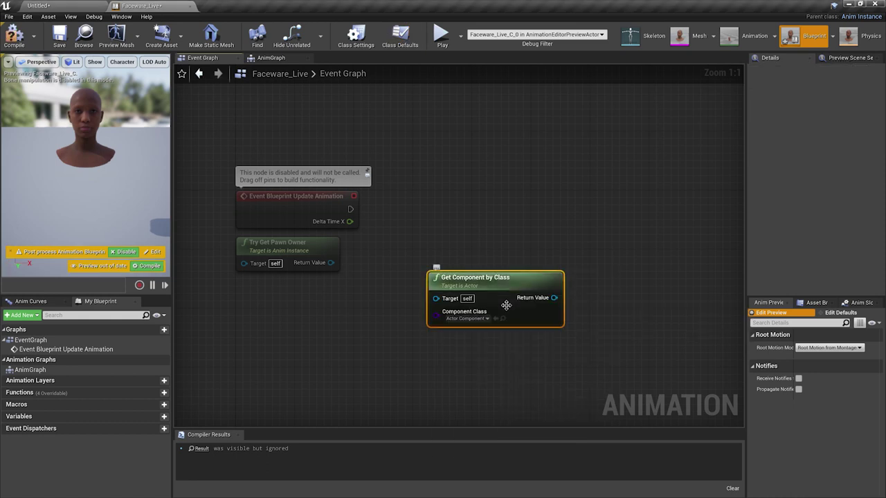
left_click(487, 318)
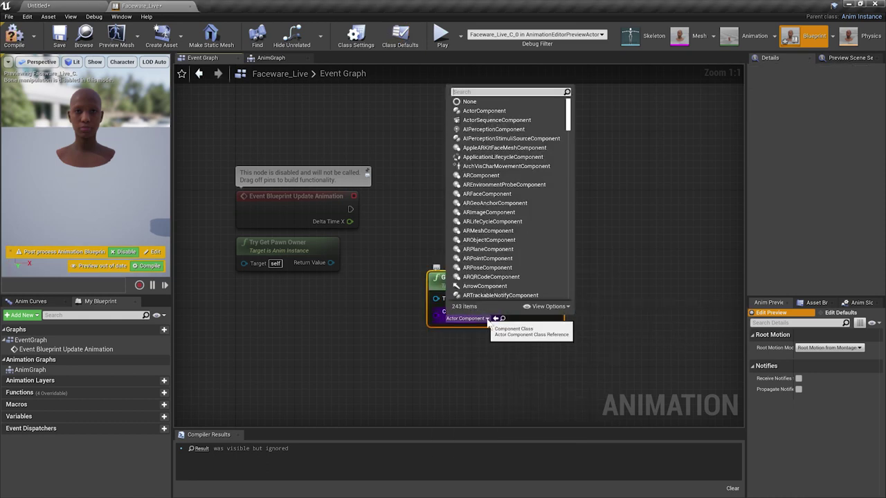
type("face")
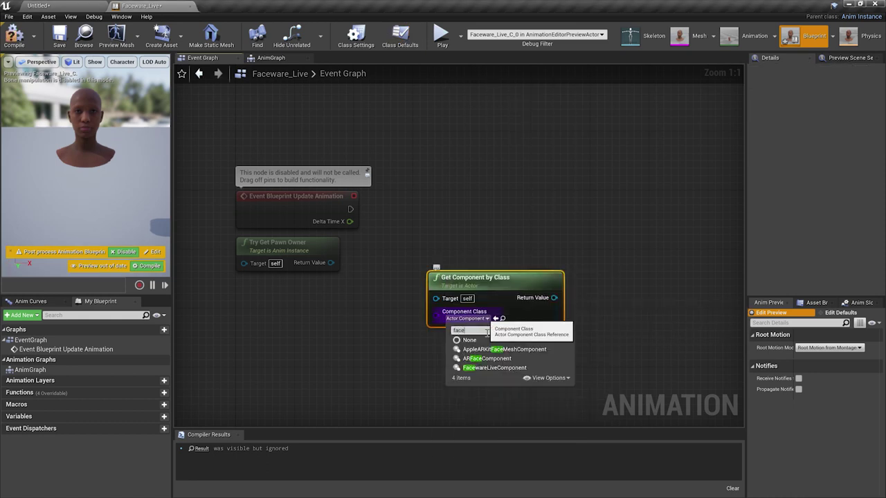
left_click(488, 366)
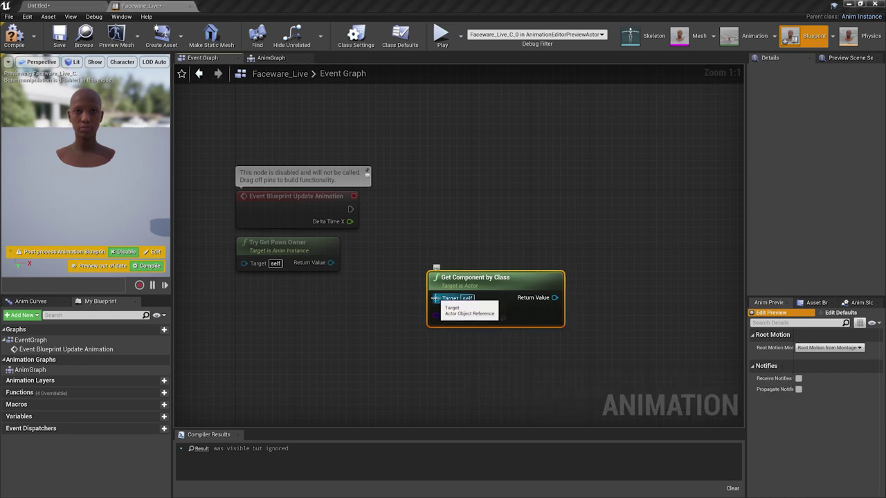
left_click_drag(432, 299, 364, 308)
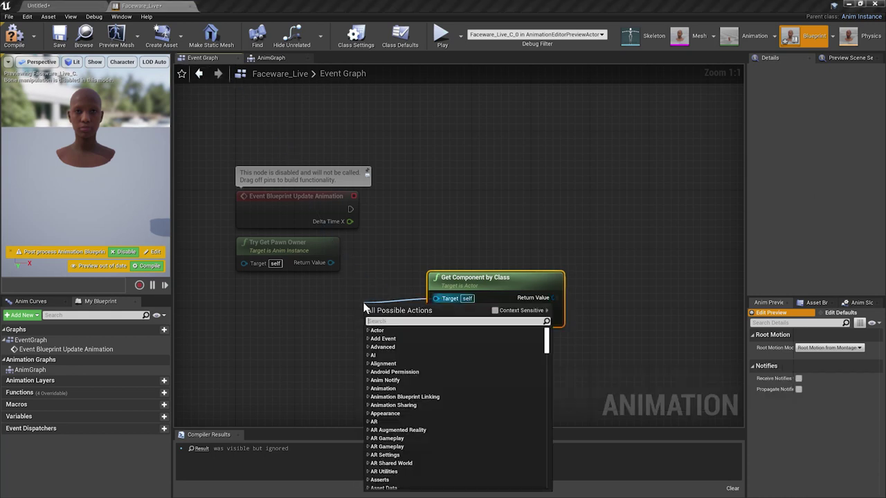
type("getowning")
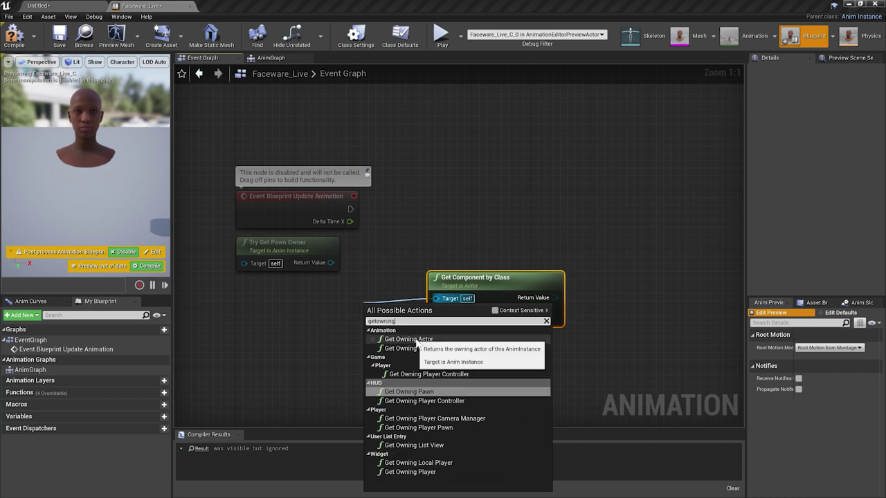
left_click(409, 339)
left_click_drag(395, 310, 302, 313)
- Add Get Shape Points from the component and promote its output to a Shape Points variable
left_click_drag(554, 298, 581, 315)
type("get")
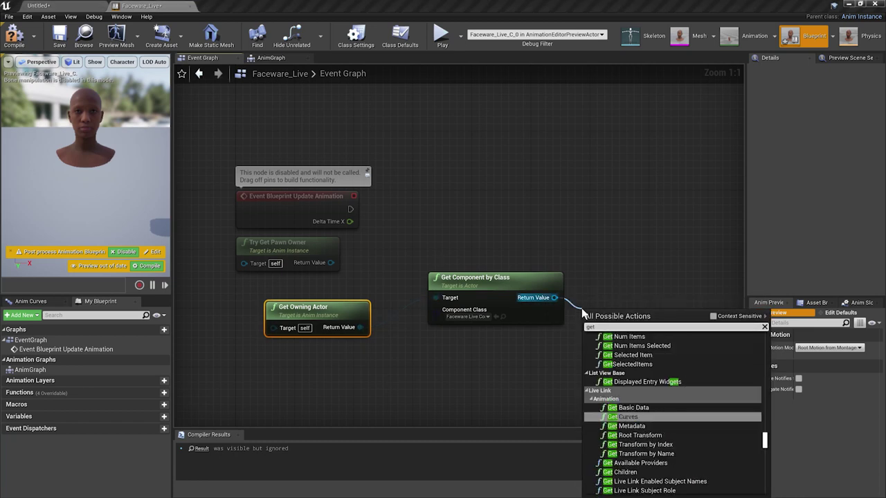
type("shapepoint")
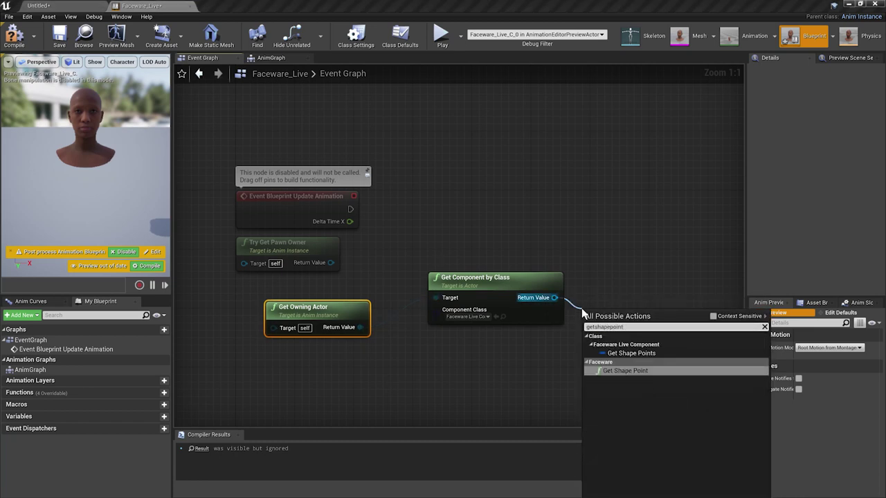
type("s")
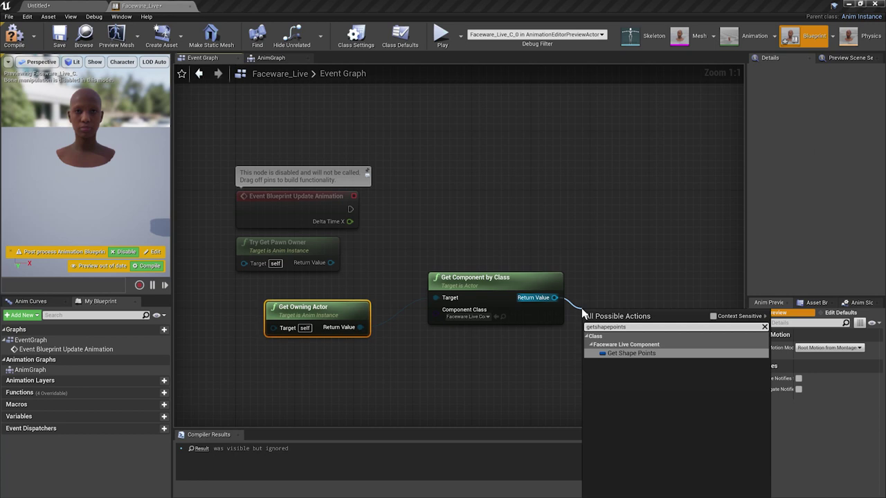
left_click(631, 353)
scroll(631, 352, "down", 1)
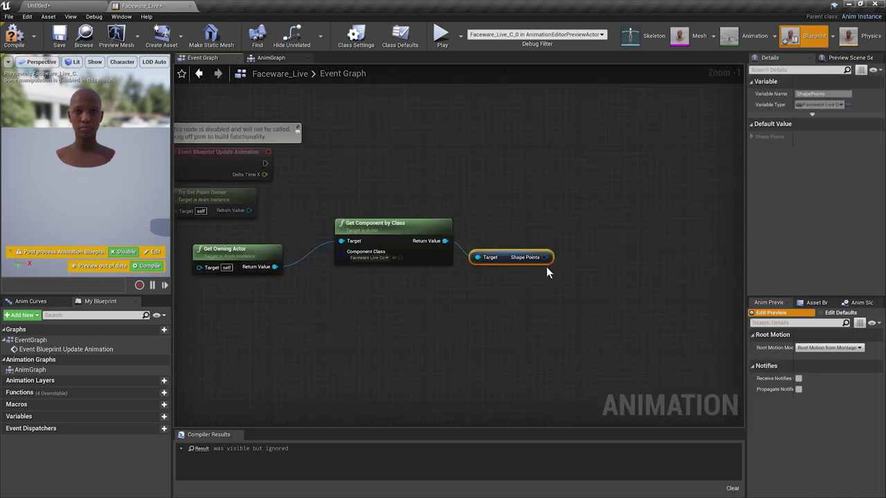
right_click(530, 258)
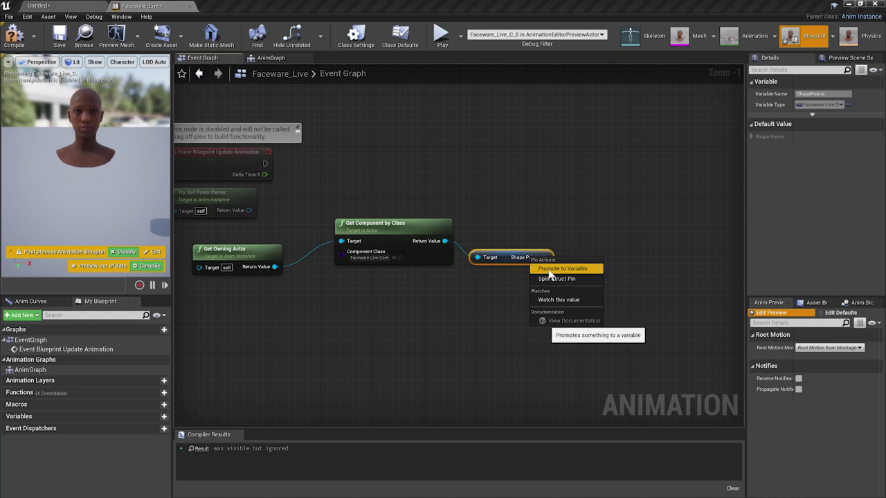
left_click(552, 270)
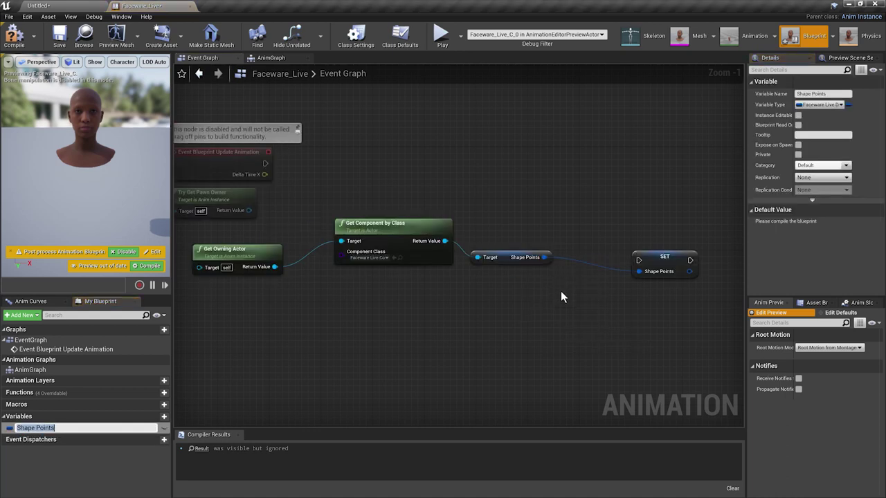
key("Return")
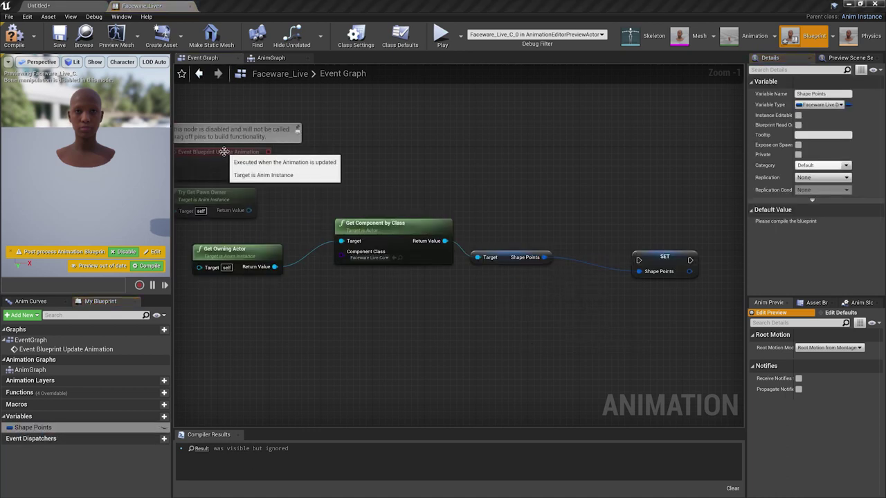
- Wire Event Blueprint Update Animation into the SET Shape Points node, then compile and save
left_click_drag(230, 154, 549, 181)
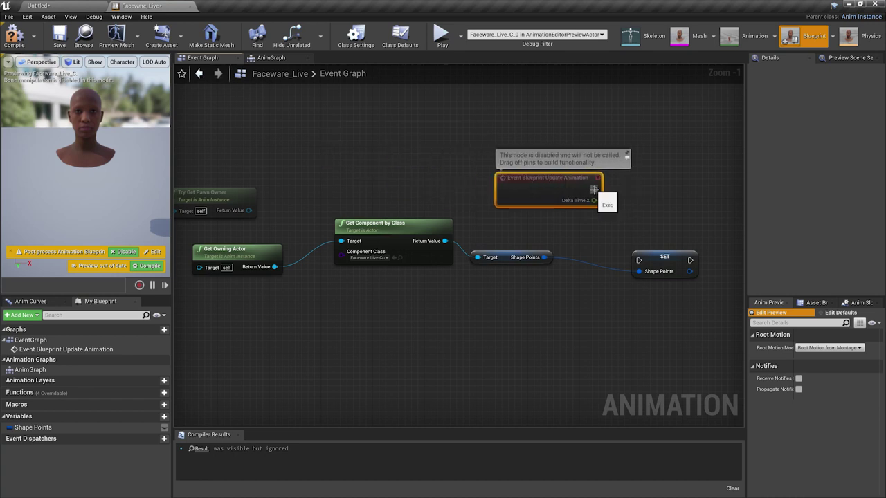
left_click_drag(593, 189, 637, 260)
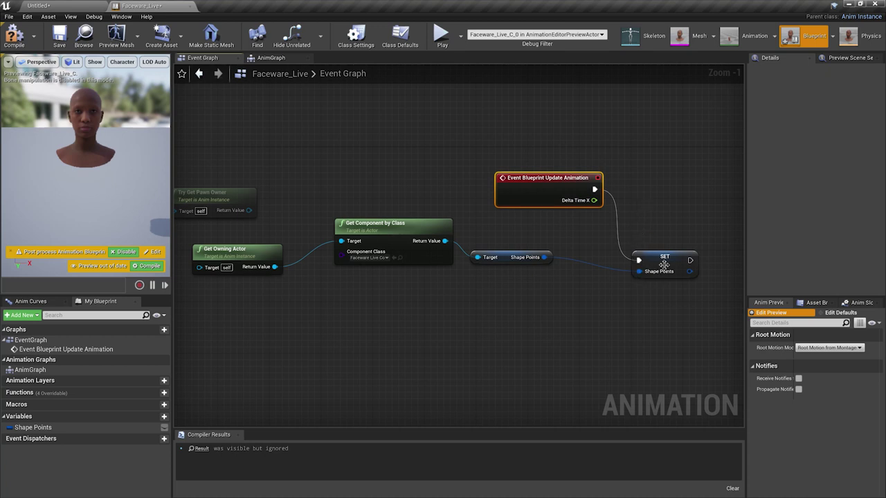
left_click(663, 265)
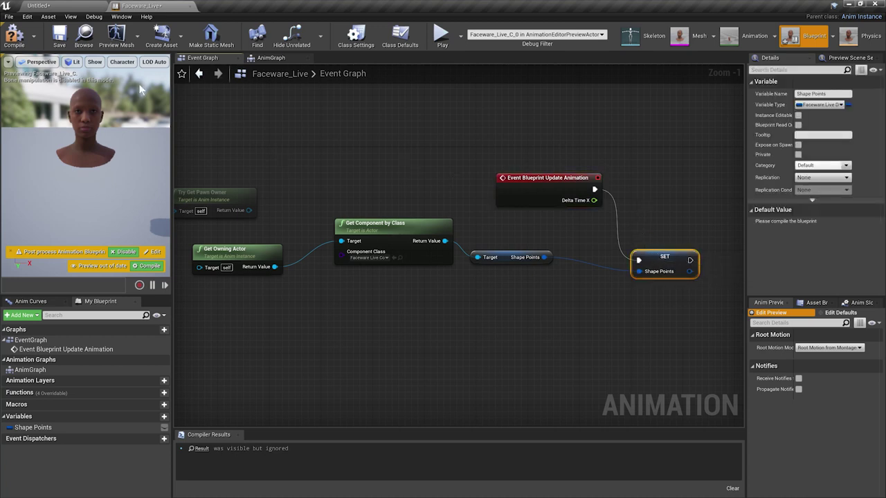
left_click(14, 35)
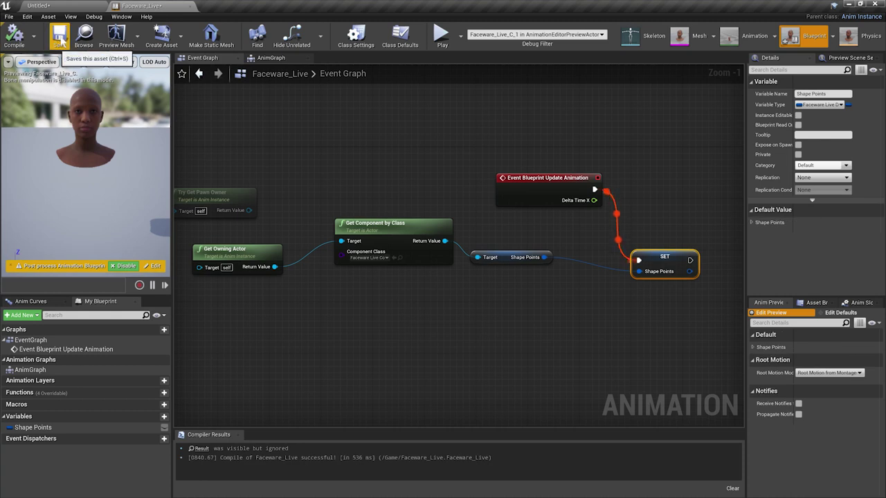
left_click(59, 40)
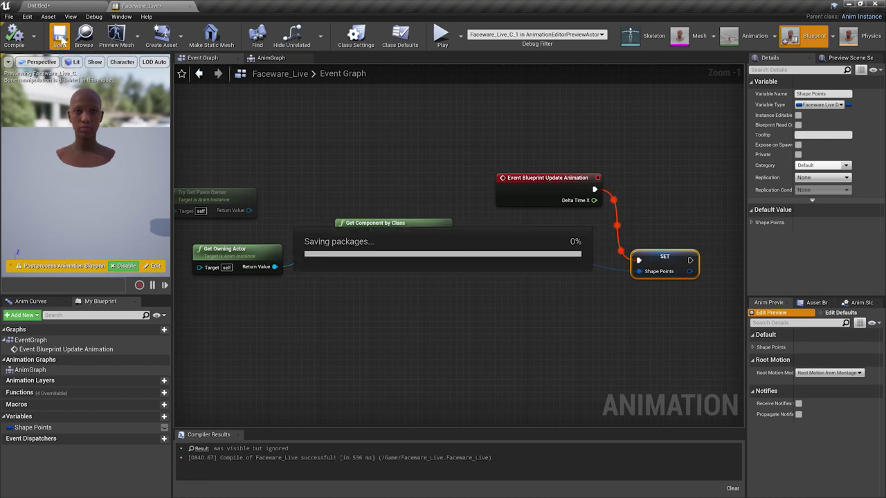
left_click(272, 58)
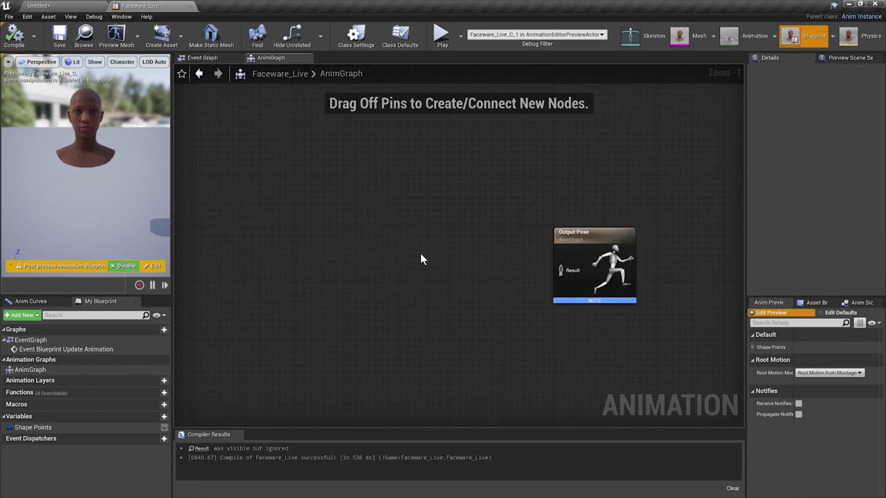
- Add a Shape Points getter feeding a Break FacewareLiveData node, expanded to show every face channel
left_click_drag(58, 428, 270, 270)
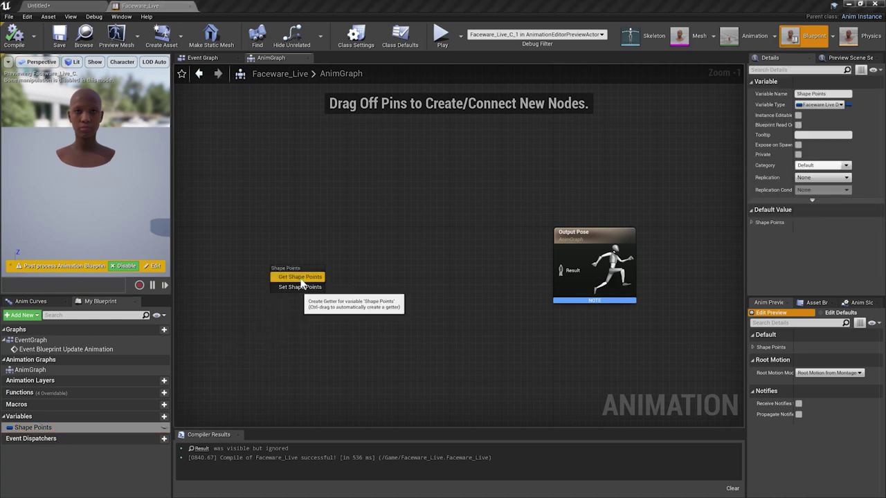
left_click(299, 277)
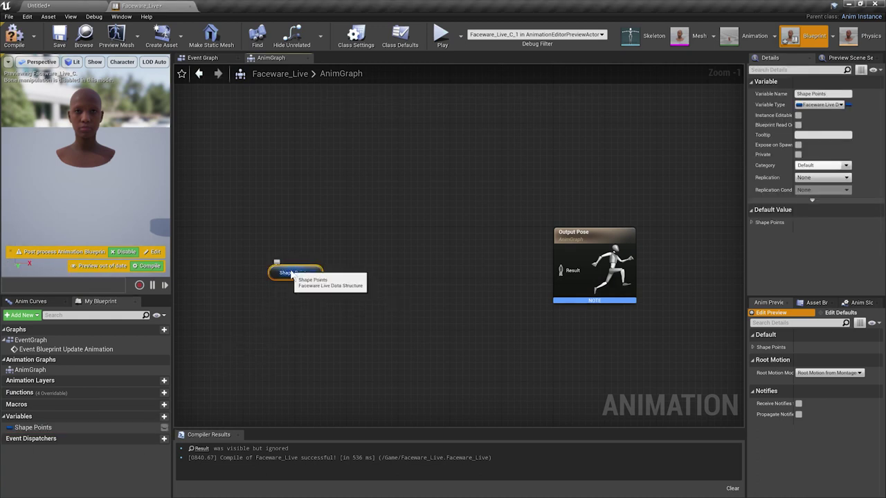
left_click_drag(343, 273, 352, 274)
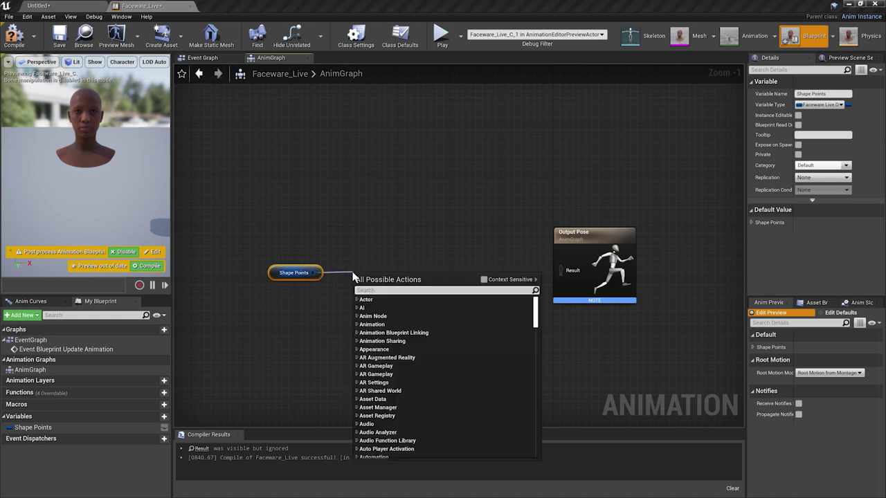
type("break")
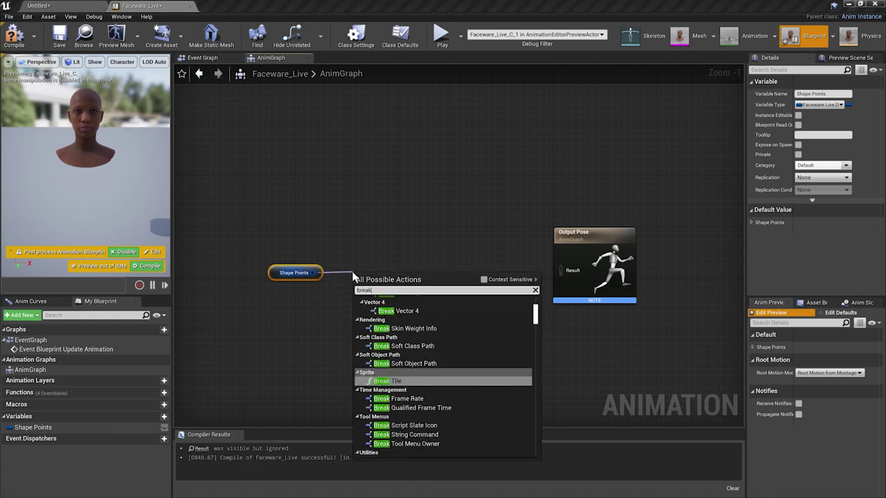
type("fac")
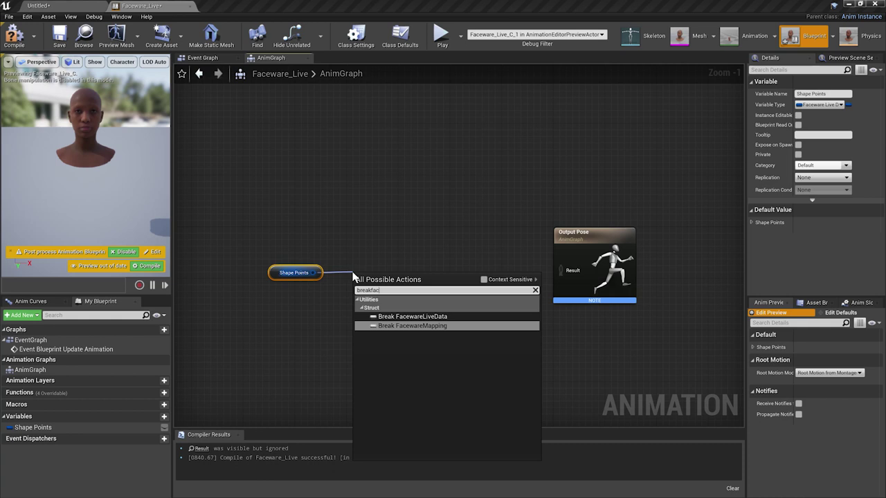
left_click(401, 317)
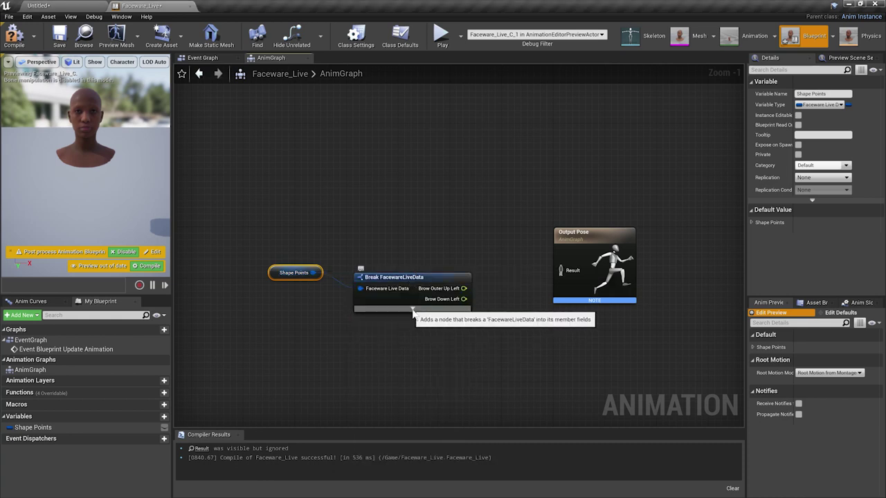
left_click(412, 309)
scroll(407, 232, "down", 2)
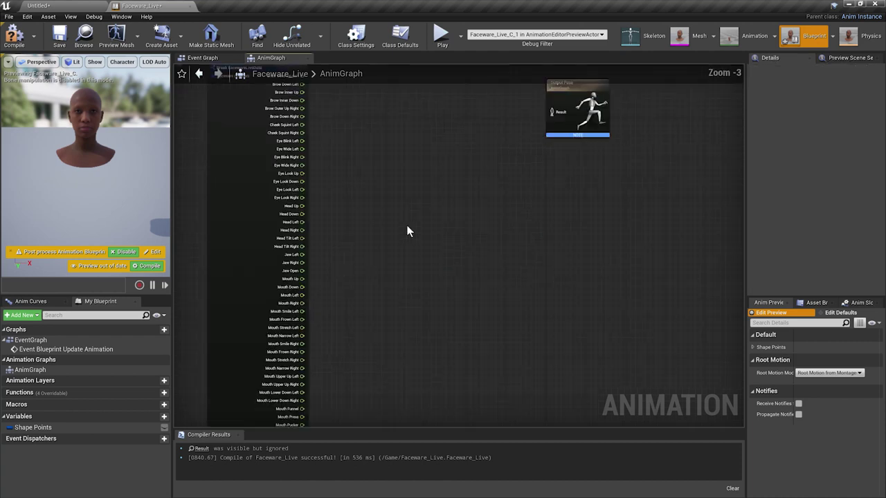
right_click_drag(407, 224, 508, 273)
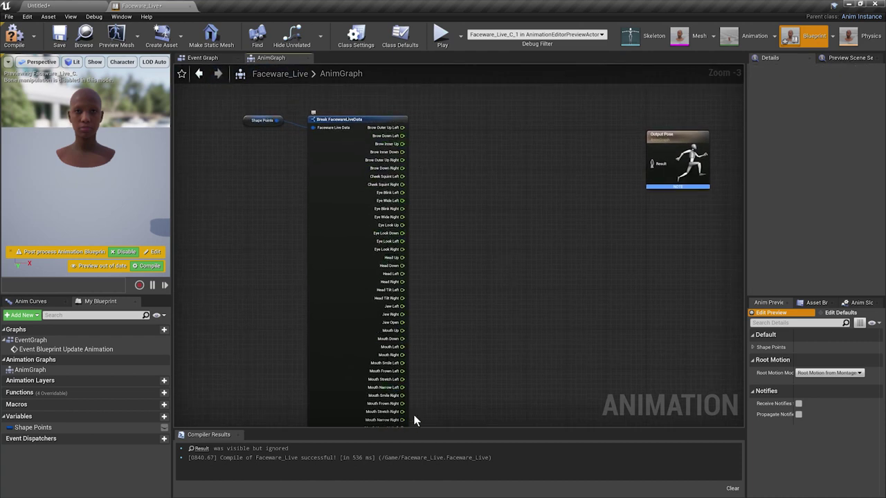
scroll(461, 383, "down", 1)
right_click_drag(462, 383, 387, 199)
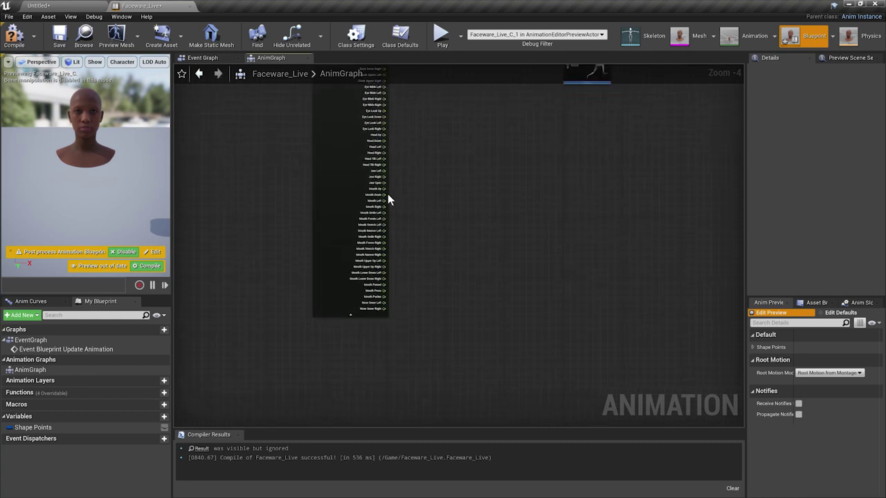
scroll(399, 240, "up", 1)
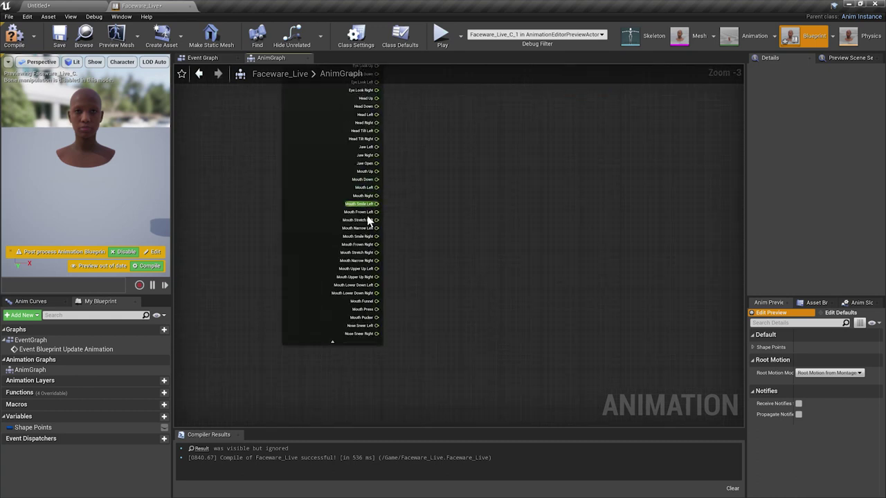
- Add a Modify Curve node before Output Pose and set its Apply Mode to Add
right_click_drag(423, 340, 473, 157)
right_click(473, 158)
type("modify")
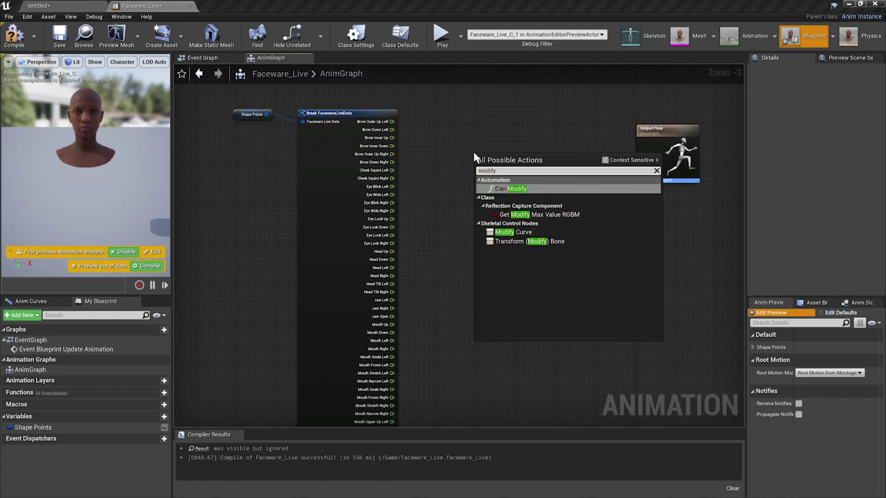
left_click(516, 233)
left_click_drag(500, 158, 519, 119)
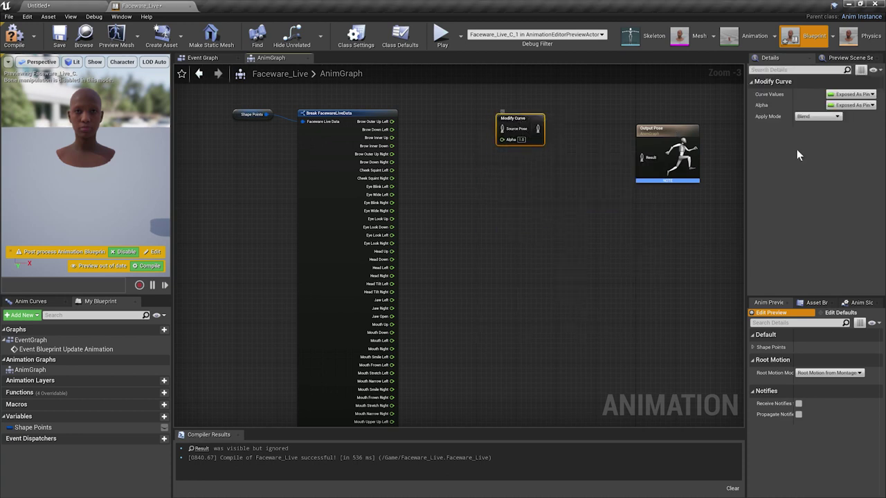
left_click(823, 116)
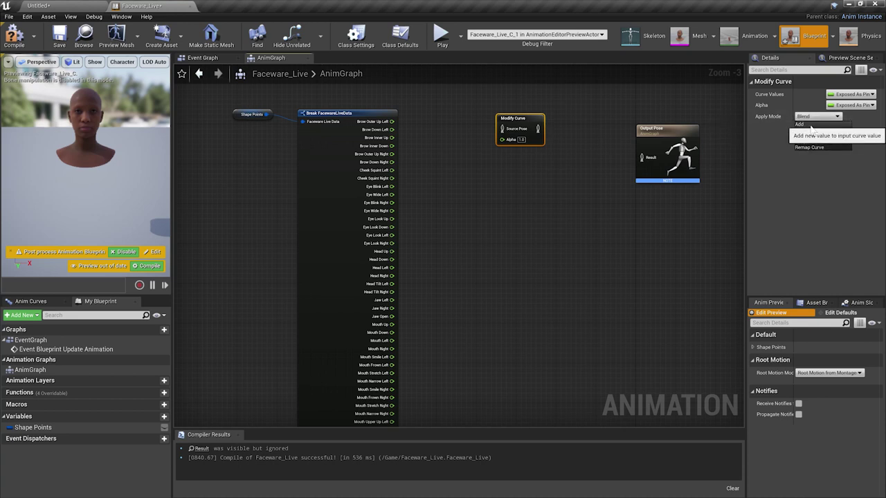
left_click(811, 126)
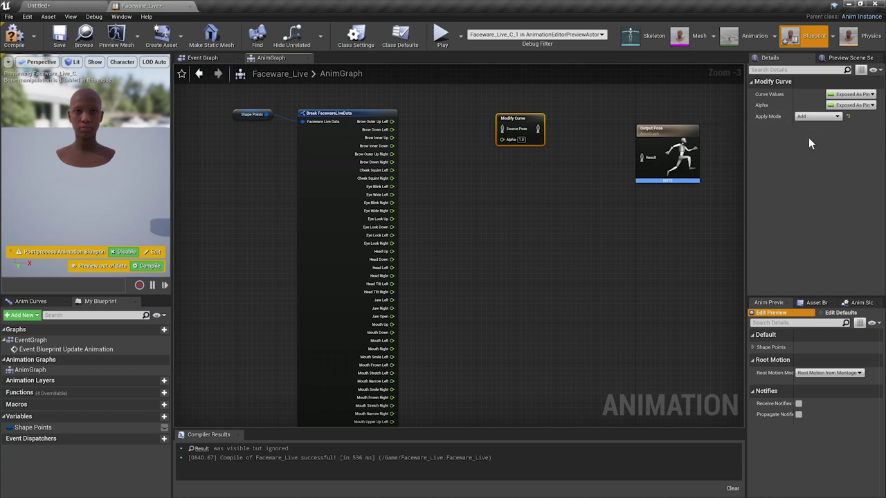
- Add a CTRL_expressions_browRaiseOuterL curve pin to the Modify Curve node
right_click_drag(533, 143, 448, 149)
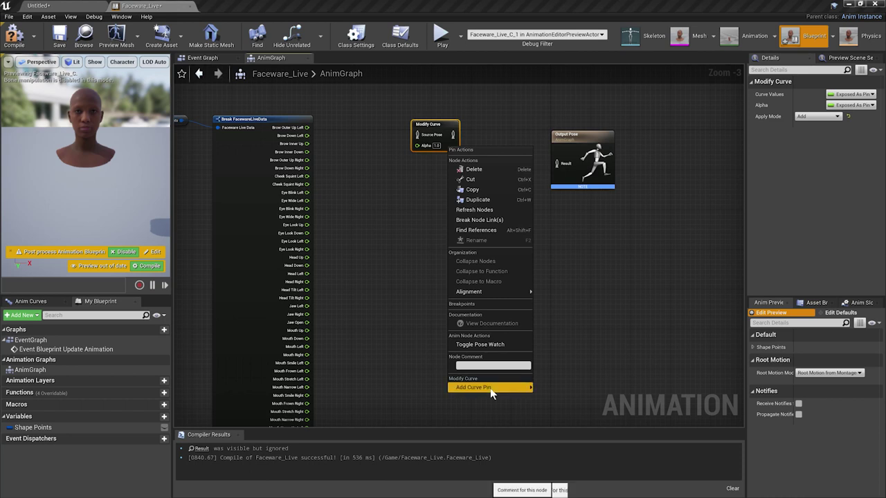
mouse_move(491, 389)
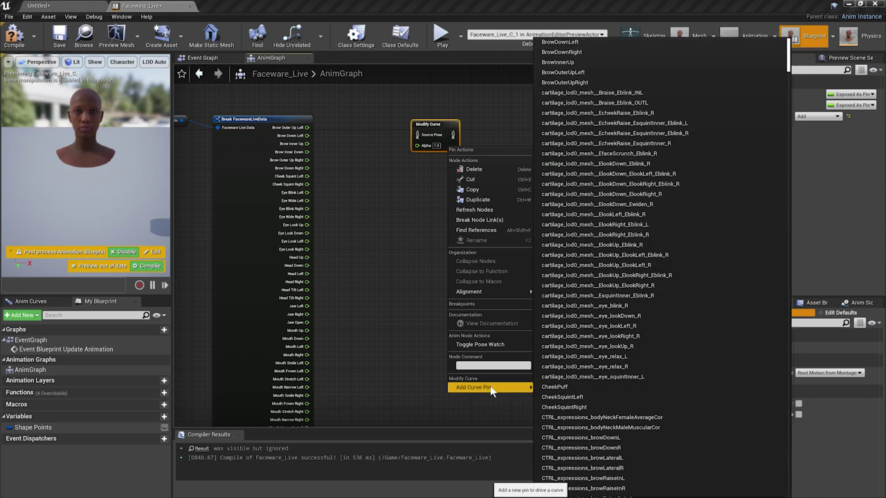
type("browraise")
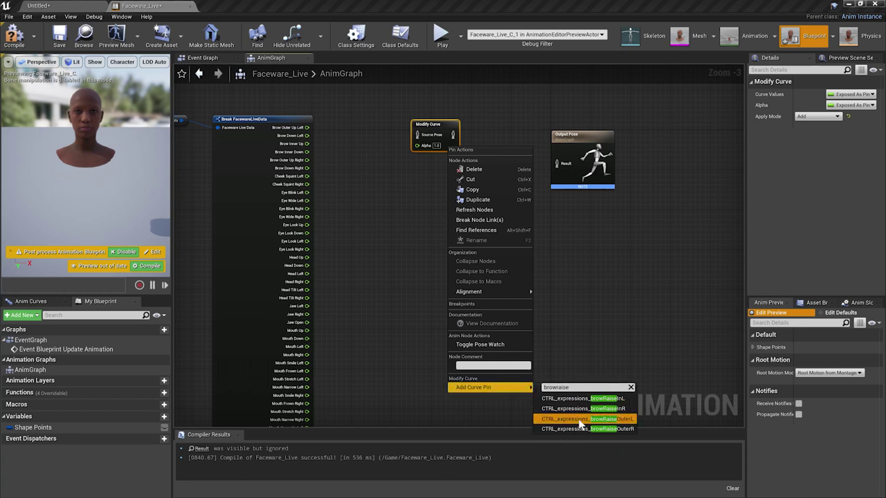
left_click(579, 420)
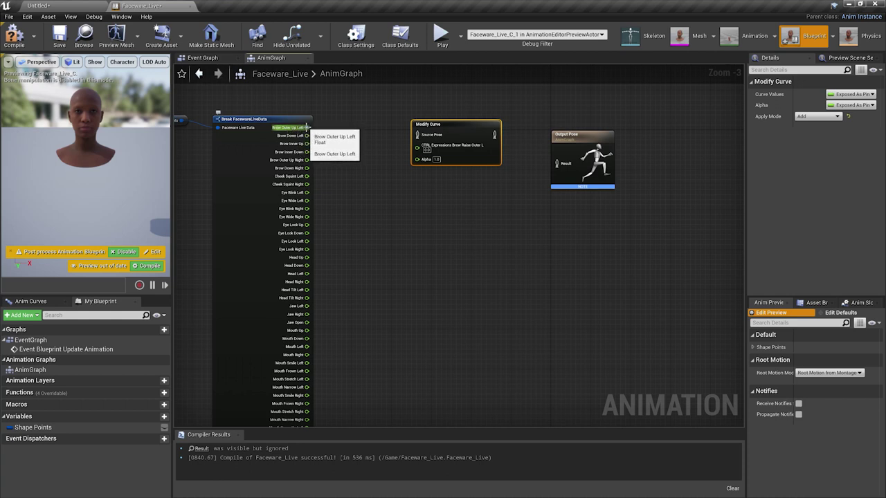
- Add curve pins for all CTRL Expressions curves and pan down to verify them through Nose Wrinkle R
right_click(447, 149)
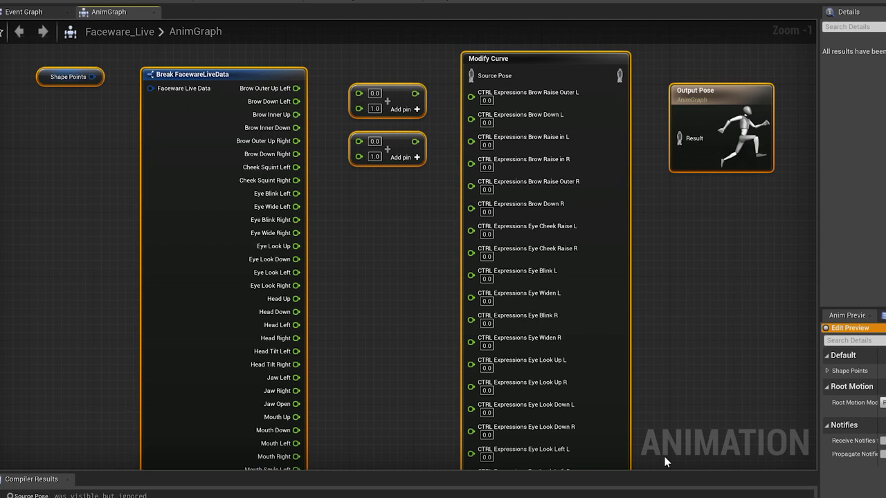
right_click_drag(666, 444, 645, 209)
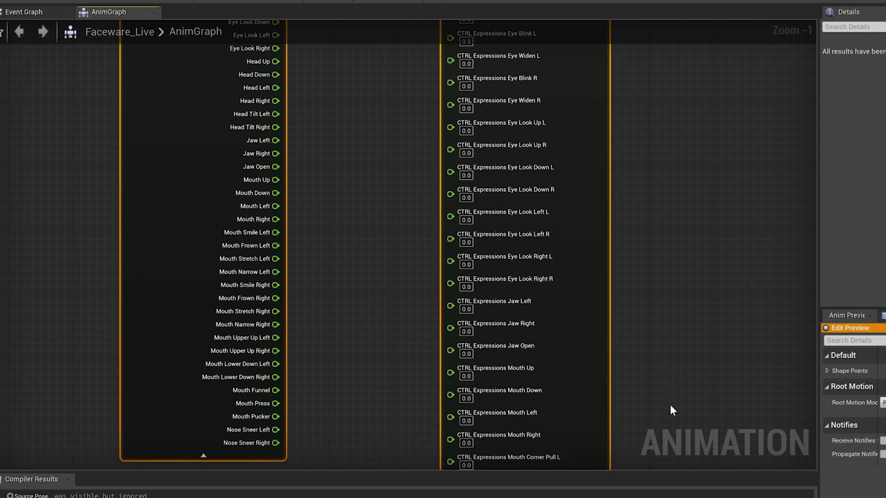
right_click_drag(669, 411, 660, 218)
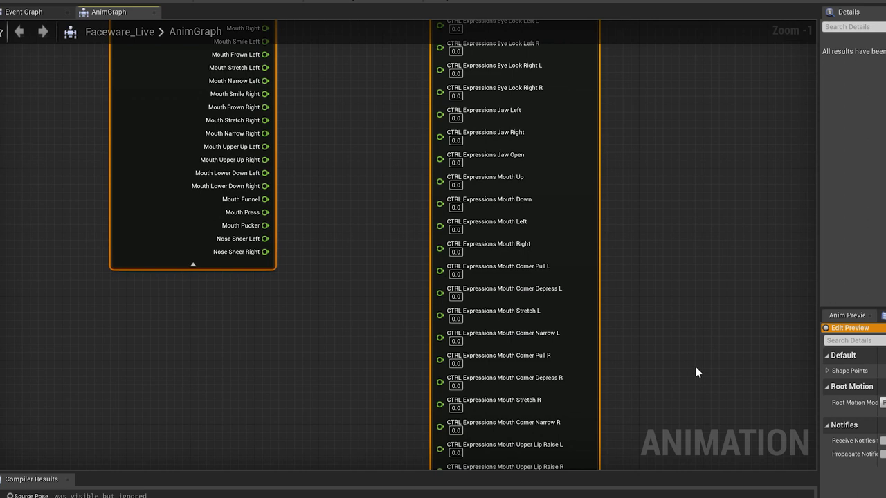
right_click_drag(681, 414, 655, 207)
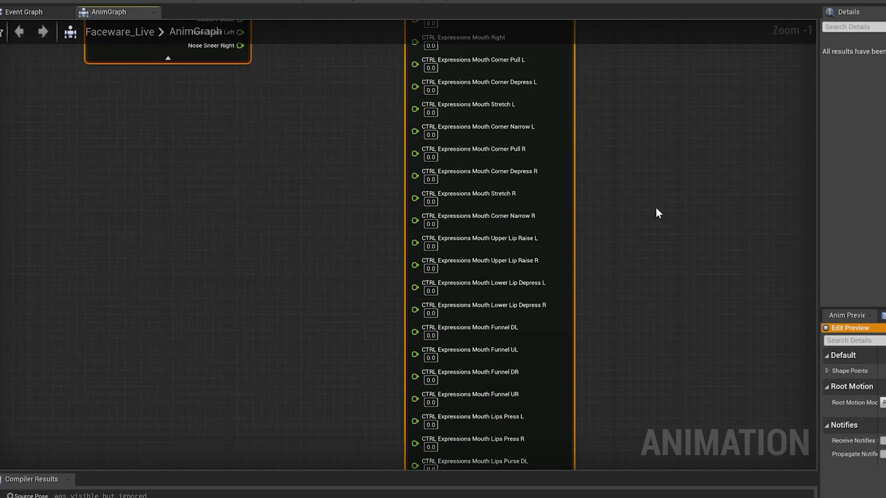
right_click_drag(656, 393, 651, 124)
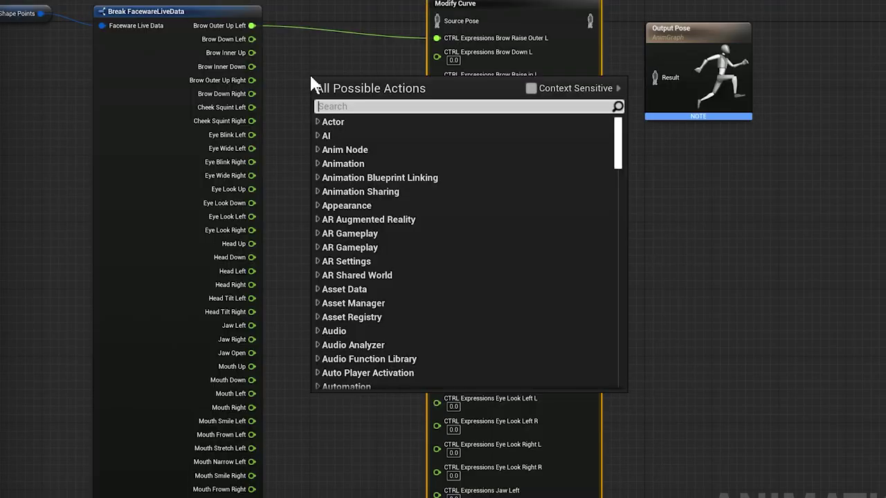
- Add two float + float nodes summing Brow Inner Down with Brow Down L and R
type("float")
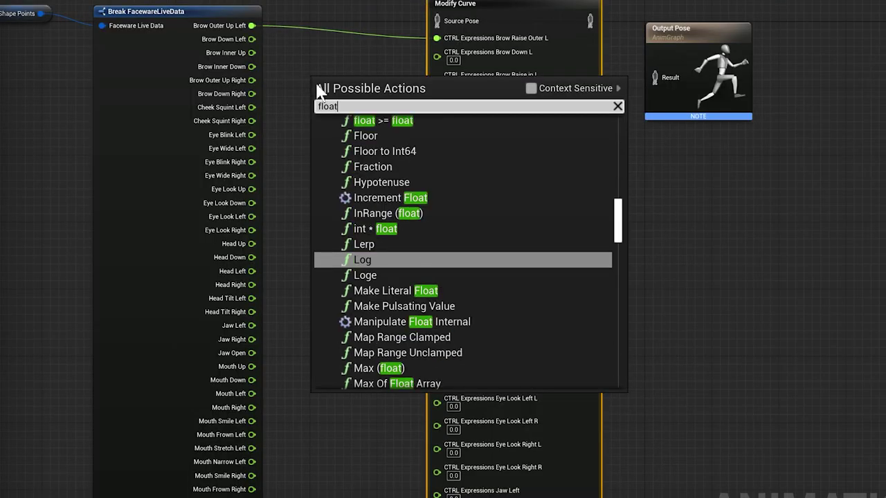
scroll(391, 207, "up", 5)
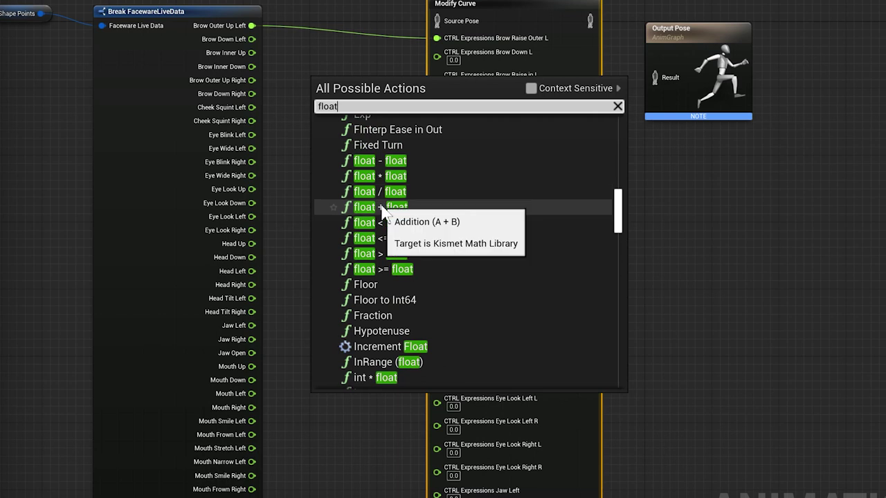
left_click(380, 208)
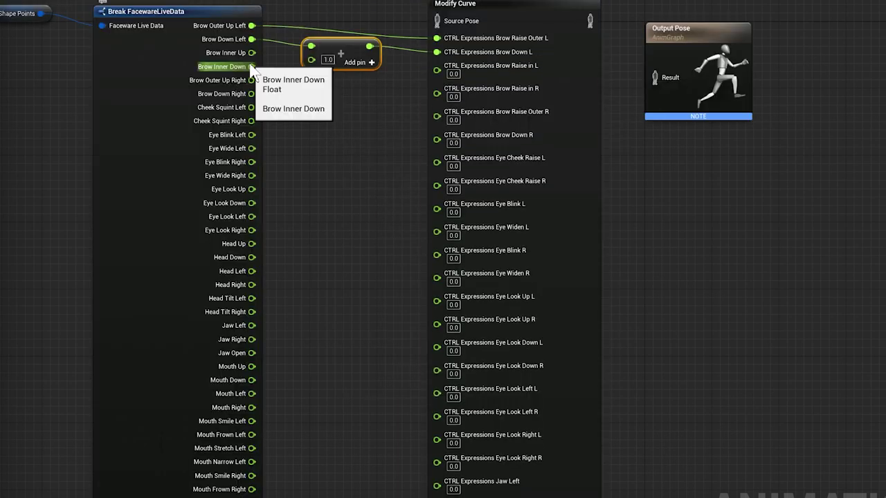
left_click_drag(251, 66, 311, 59)
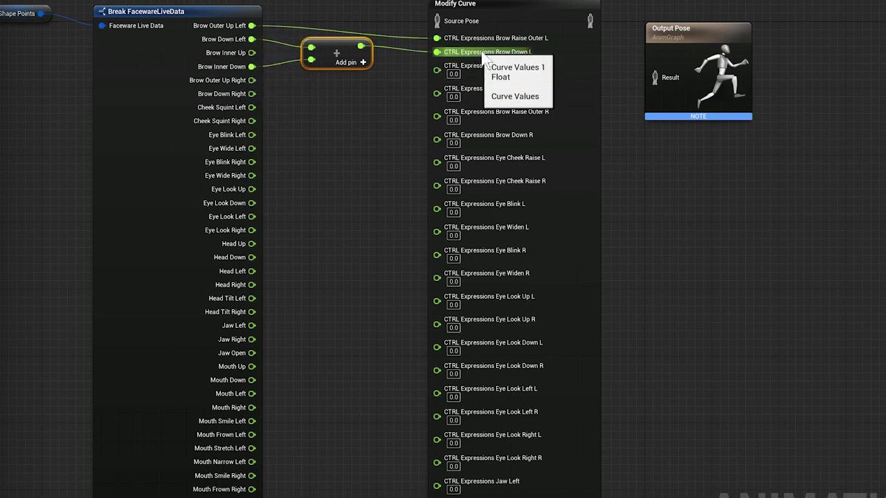
left_click_drag(252, 94, 308, 101)
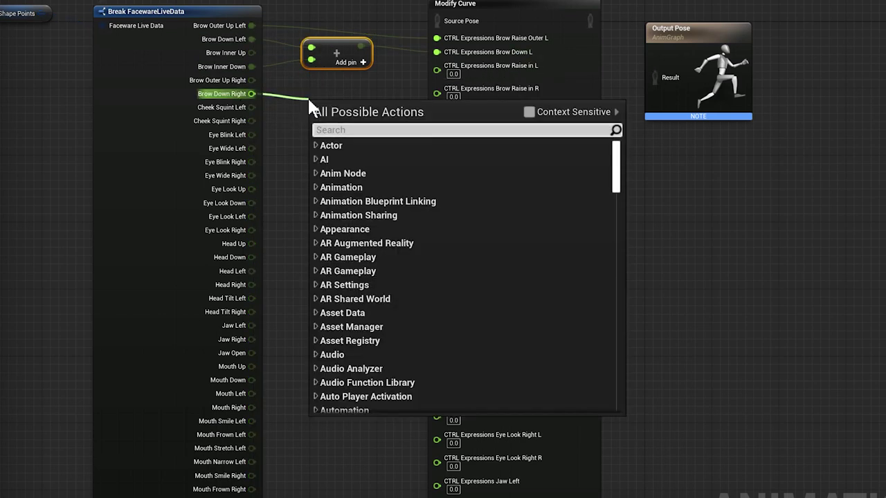
type("float")
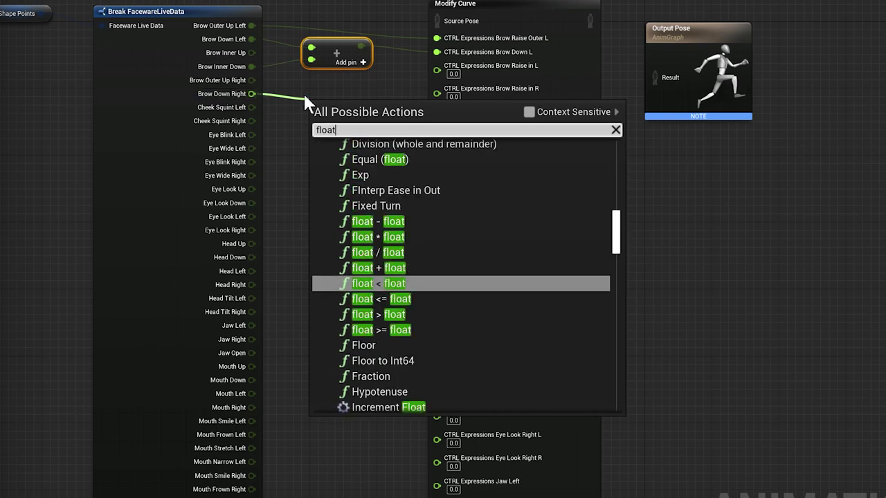
left_click(357, 262)
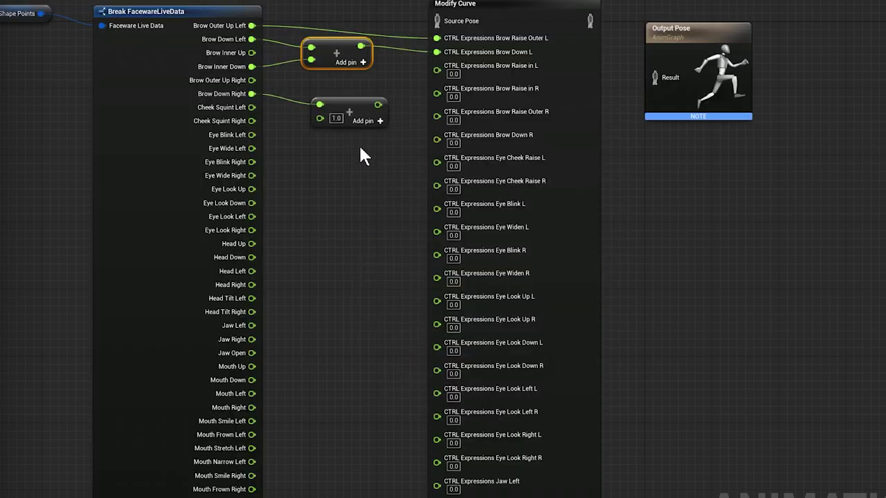
left_click_drag(343, 107, 333, 80)
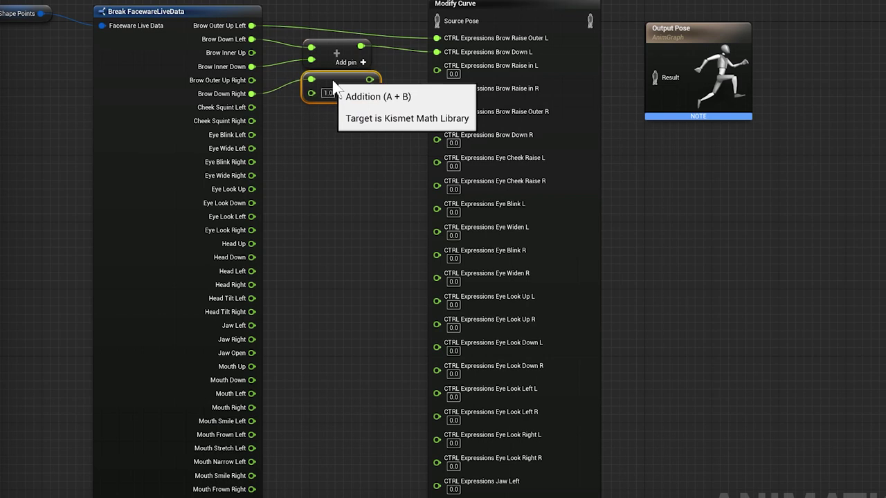
left_click_drag(370, 79, 436, 139)
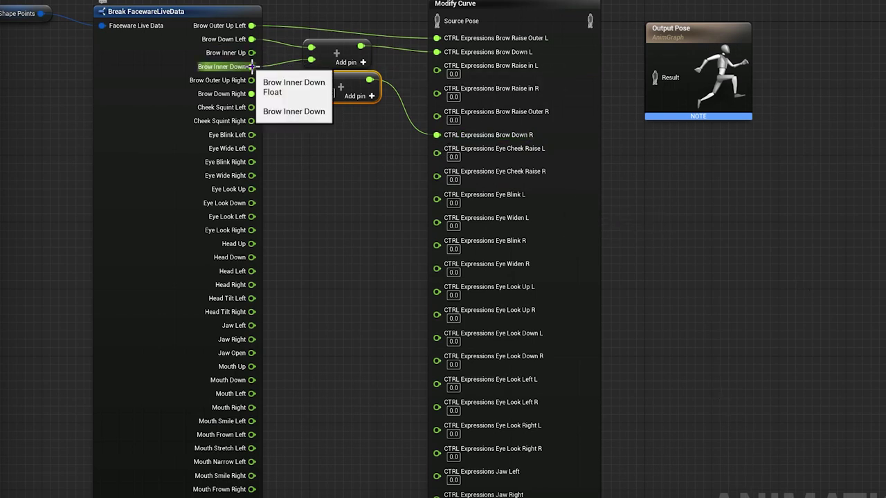
left_click_drag(251, 67, 334, 75)
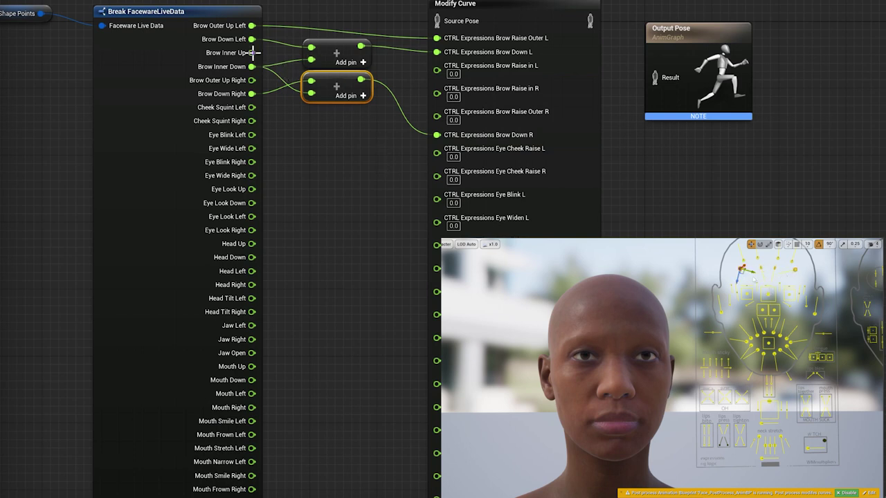
- Wire Brow Inner Up to Brow Raise In L/R, Brow Outer Up Right, and Cheek Squints to Eye Cheek Raise
left_click_drag(253, 52, 435, 67)
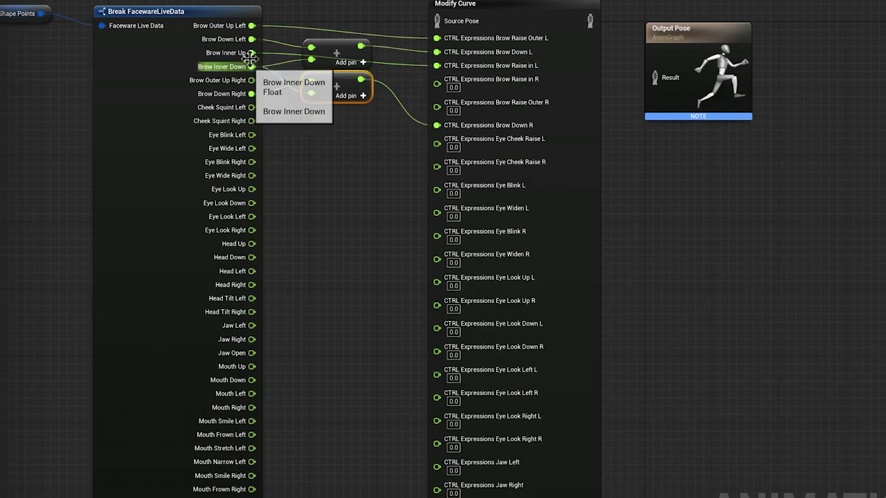
left_click_drag(252, 54, 434, 80)
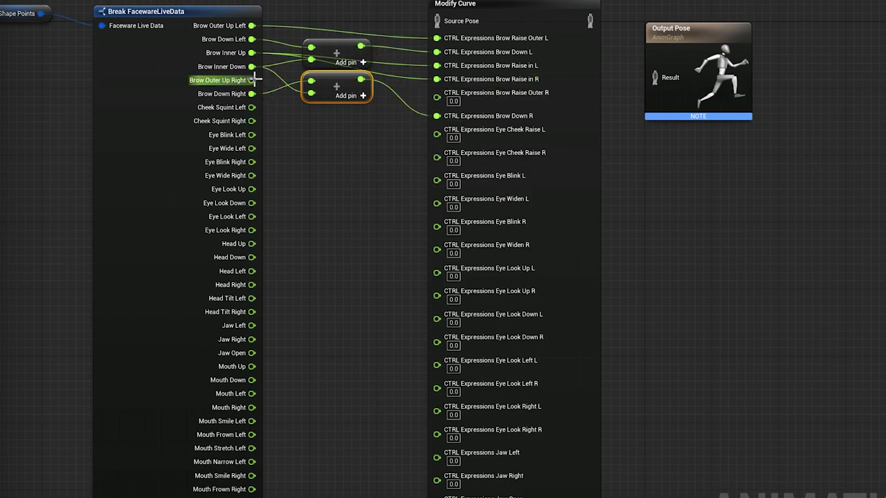
left_click_drag(252, 80, 439, 103)
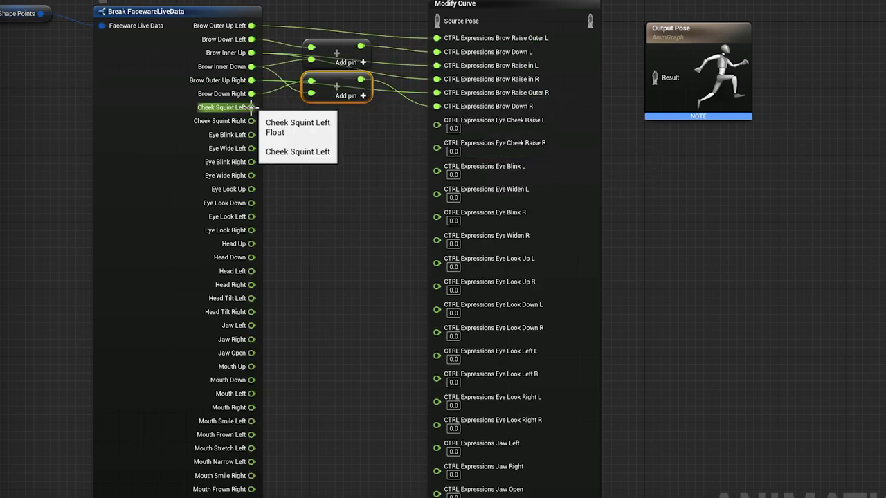
left_click_drag(254, 109, 434, 121)
left_click_drag(253, 122, 433, 135)
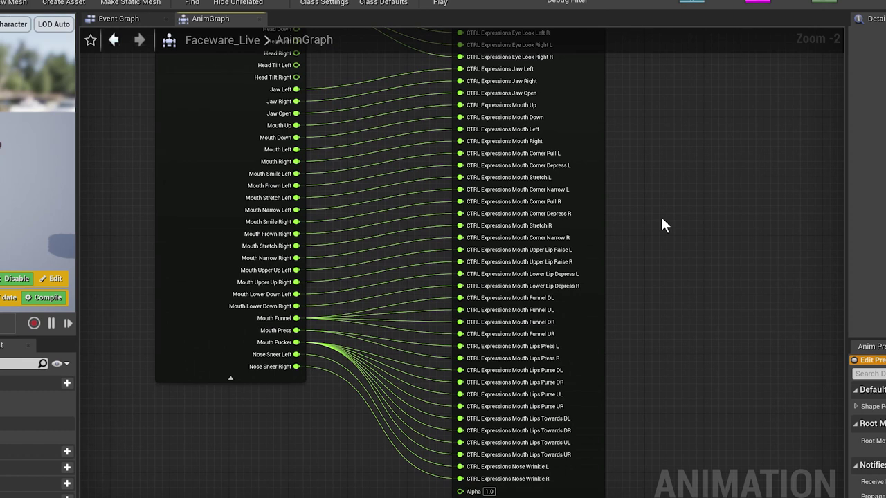
- Wire Modify Curve into Output Pose, then compile (F7) and save the Faceware_Live blueprint
scroll(661, 222, "down", 1)
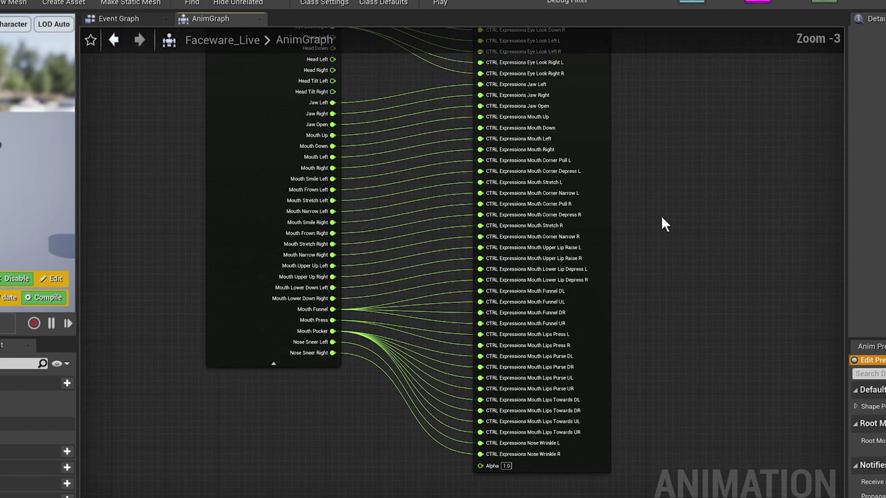
right_click_drag(661, 222, 634, 447)
left_click_drag(568, 128, 623, 178)
key("F7")
scroll(596, 334, "down", 2)
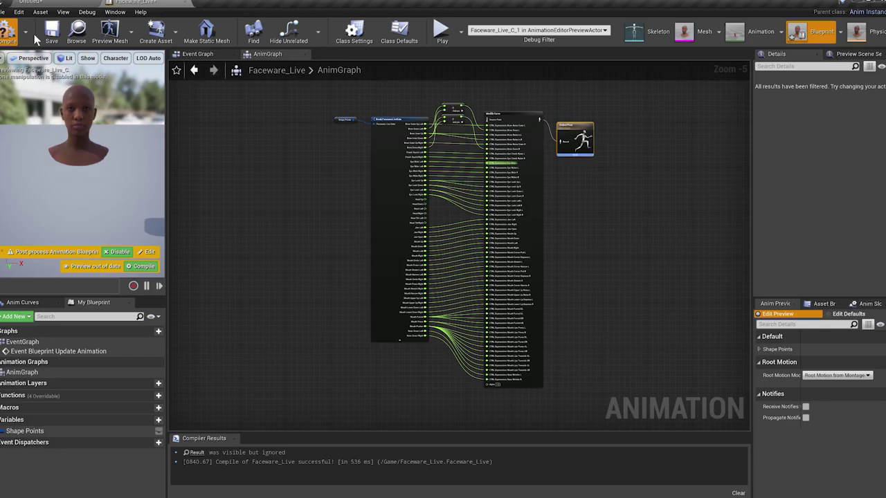
key("ctrl+s")
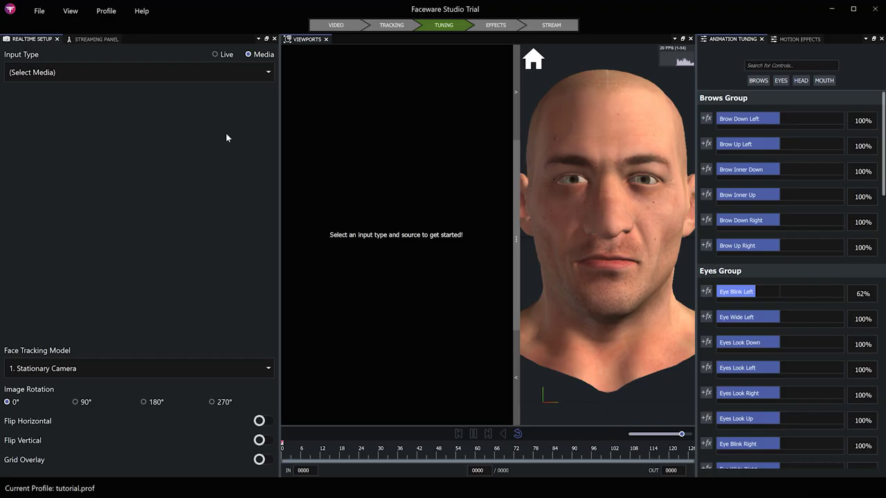
- After checking live cameras, load Facerecording30fps.mp4 as the media video and calibrate the neutral pose
left_click(214, 55)
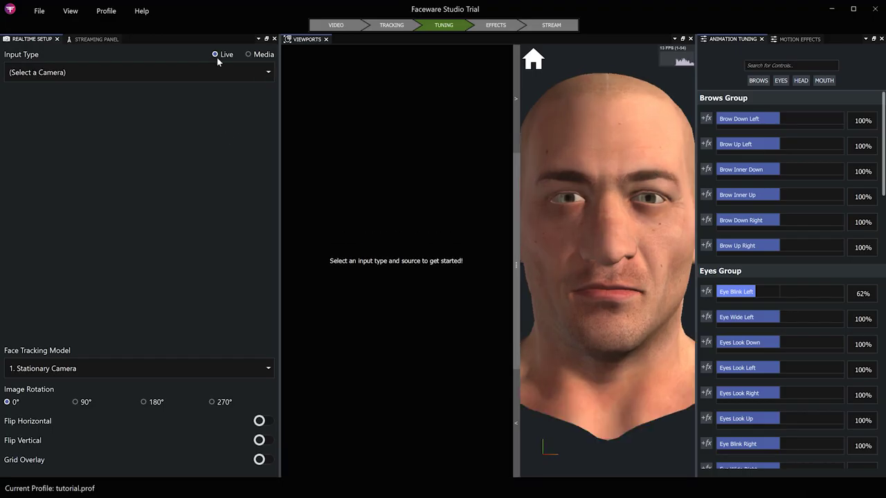
left_click(233, 71)
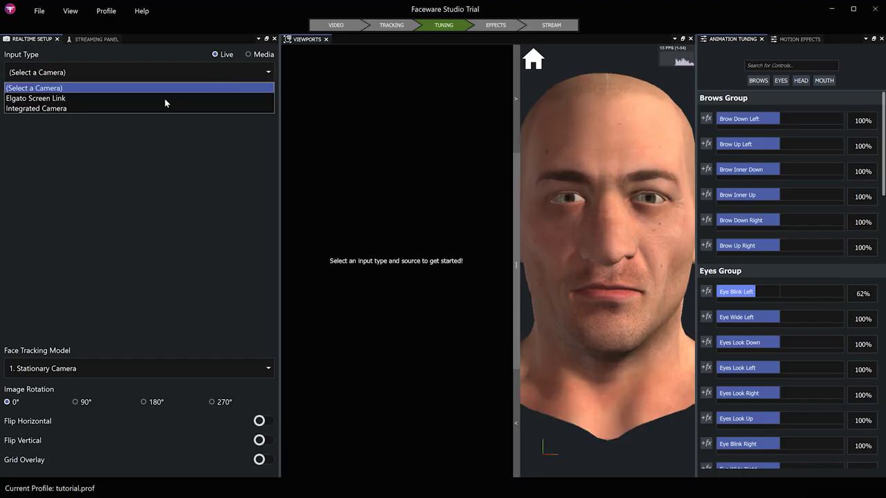
left_click(193, 53)
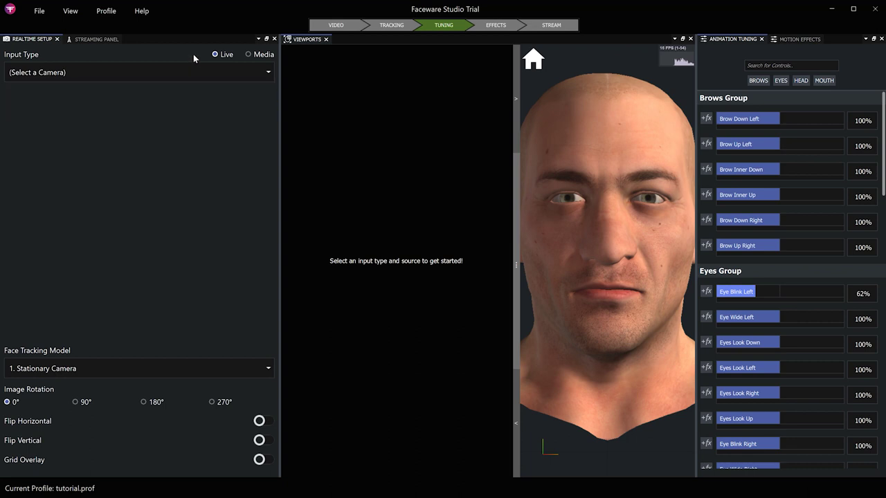
left_click(249, 55)
left_click(256, 72)
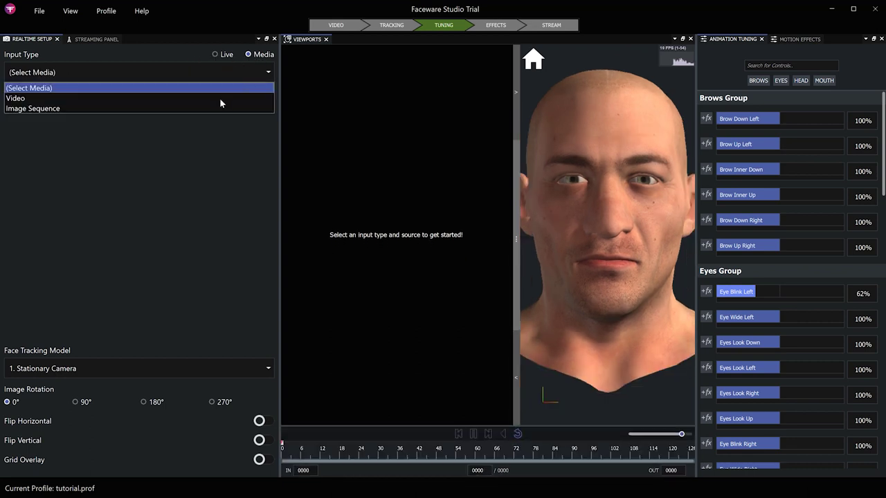
left_click(219, 98)
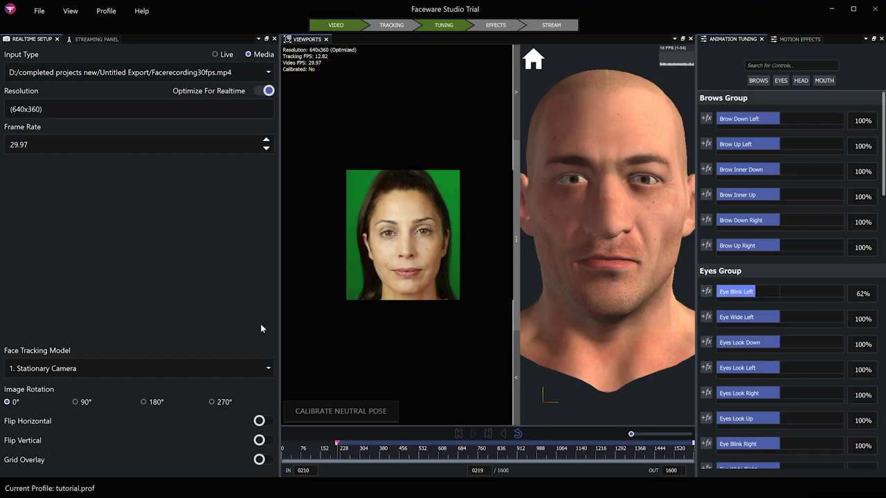
left_click(325, 411)
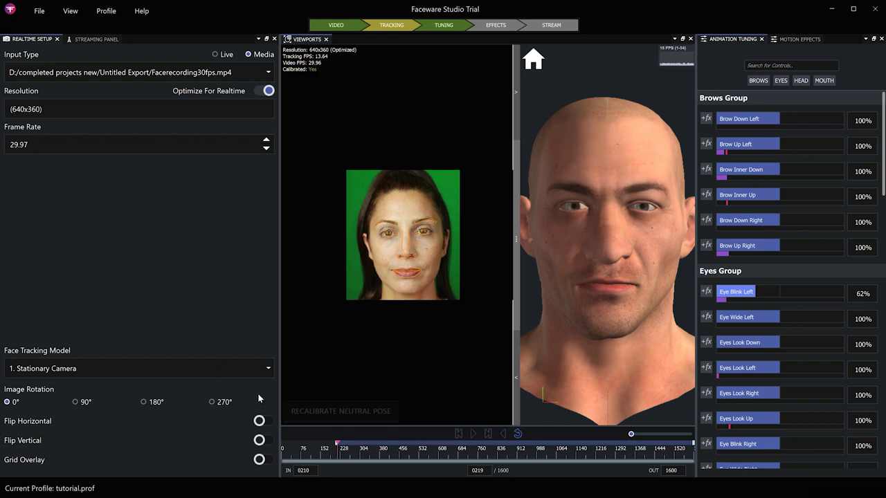
- Keep Stationary Camera as the tracking model, play the recording and return to frame 0451
left_click(270, 369)
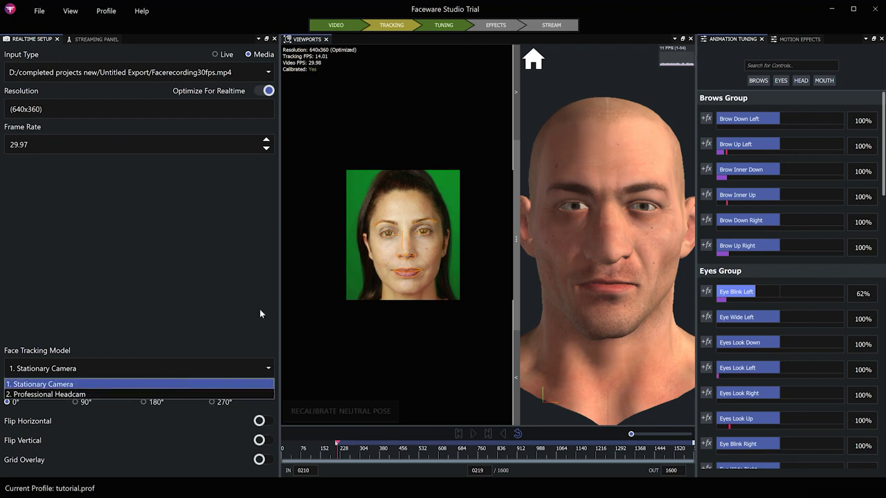
left_click(259, 313)
left_click(258, 372)
left_click(258, 372)
left_click(472, 434)
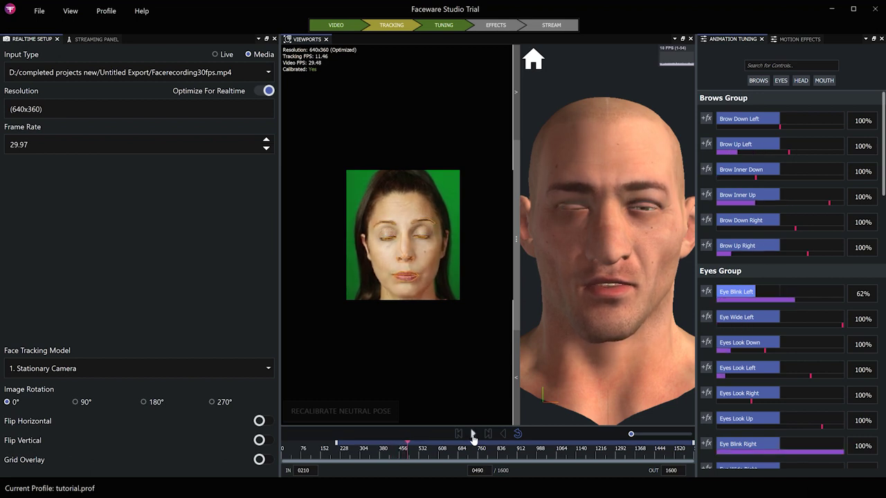
left_click(473, 434)
left_click_drag(408, 447, 399, 447)
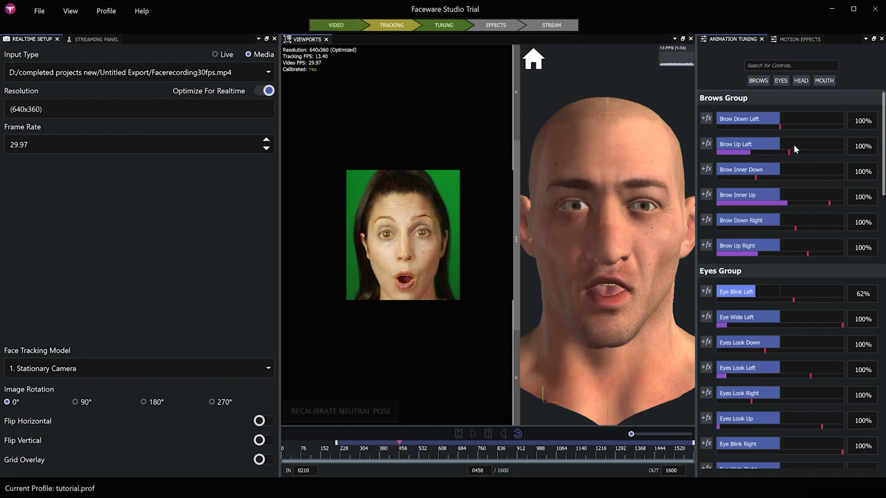
- Raise Brow Up Left to 156%, Brow Up Right 136%, Brow Inner Up 135%, Jaw Open 115%
left_click_drag(779, 142, 815, 143)
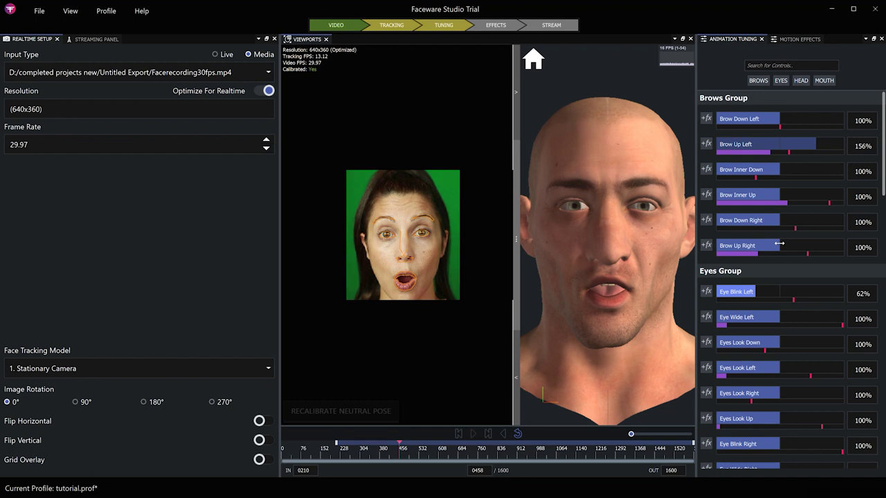
left_click_drag(779, 243, 802, 243)
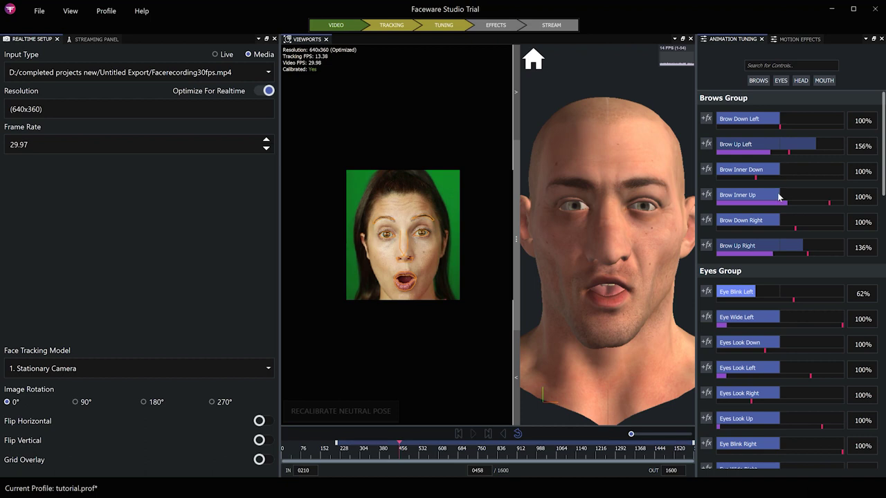
left_click_drag(778, 193, 799, 191)
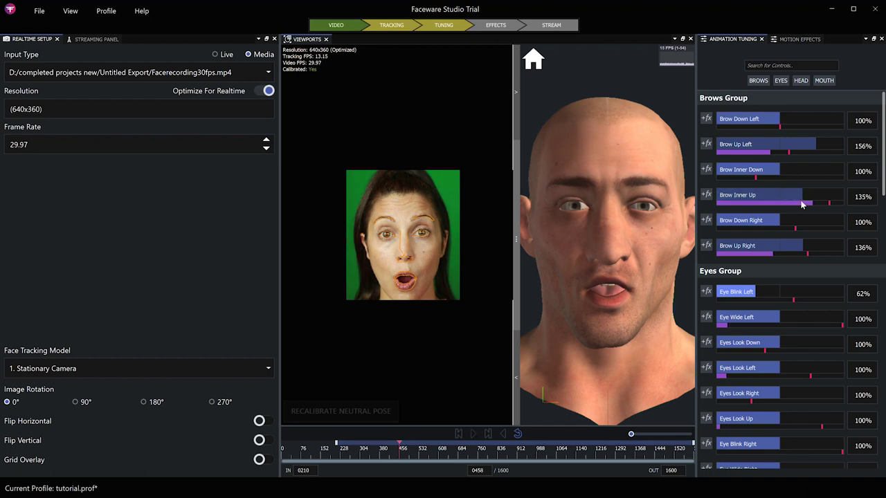
scroll(787, 266, "down", 3)
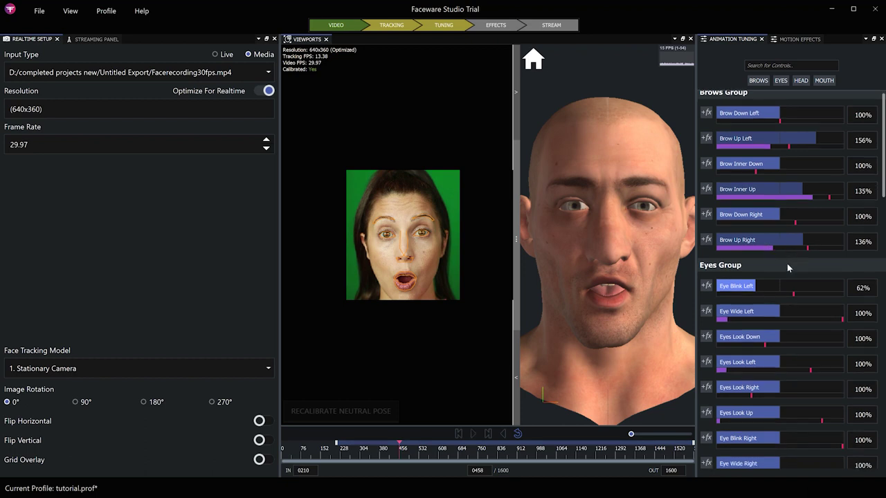
left_click(823, 81)
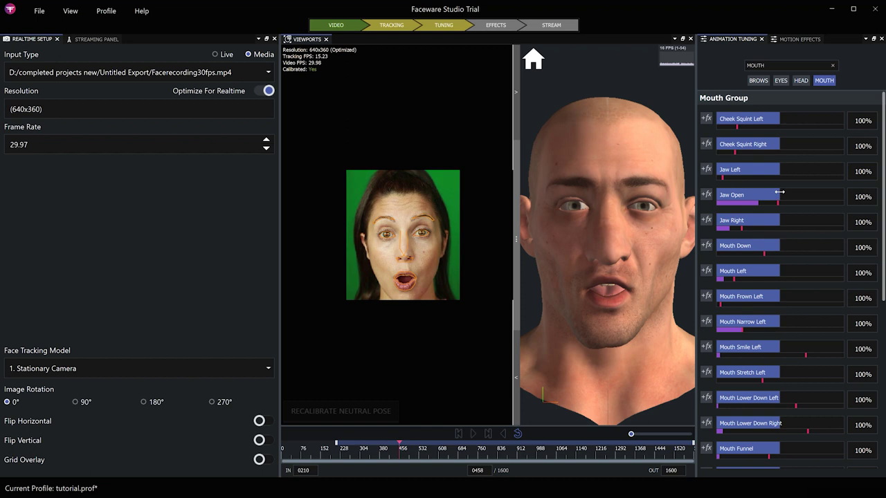
left_click_drag(779, 194, 788, 193)
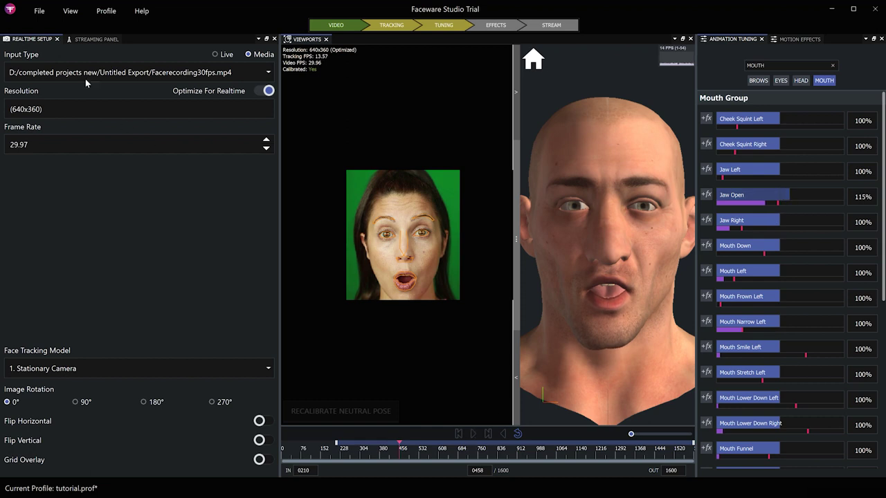
left_click(104, 12)
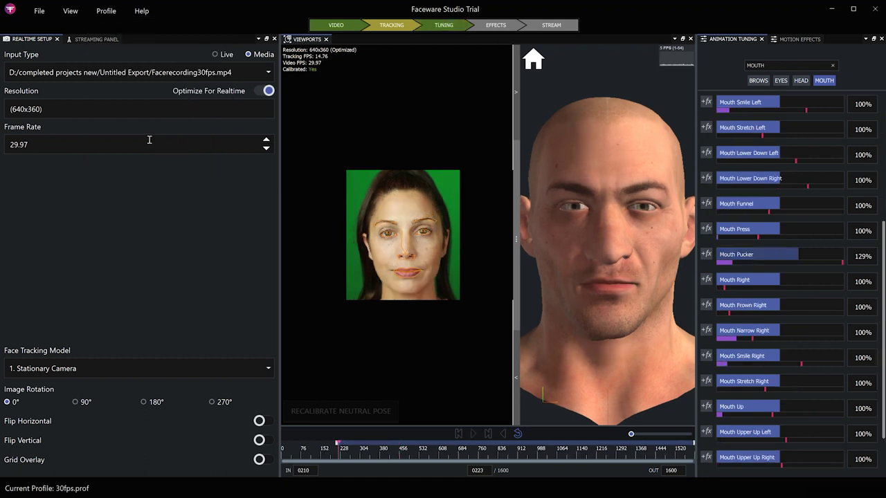
- Show the Streaming Panel with port 802 and the Standard control schema
left_click(100, 40)
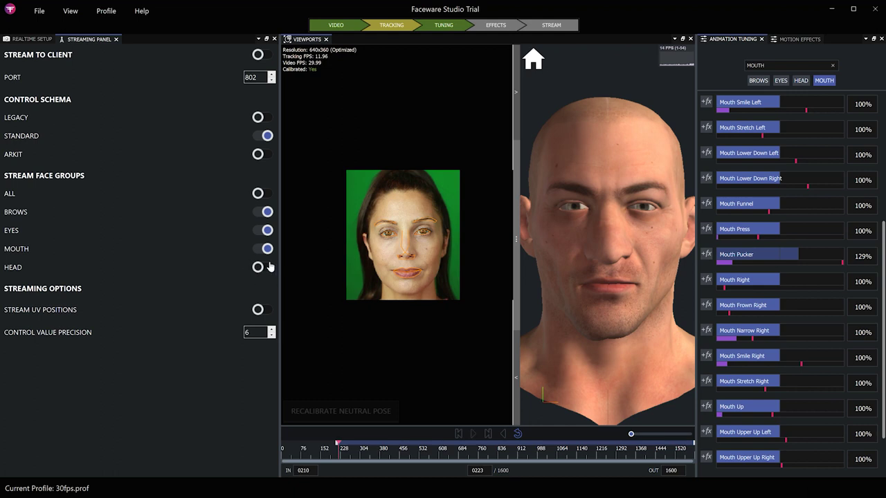
- Stream to the client from Faceware, tick Editor Live Stream on FacewareLive, and start Play
left_click(265, 60)
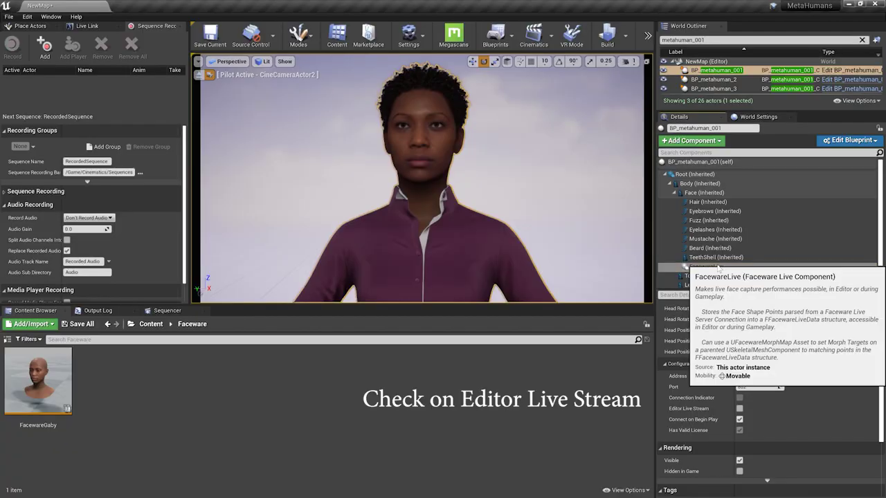
left_click(739, 408)
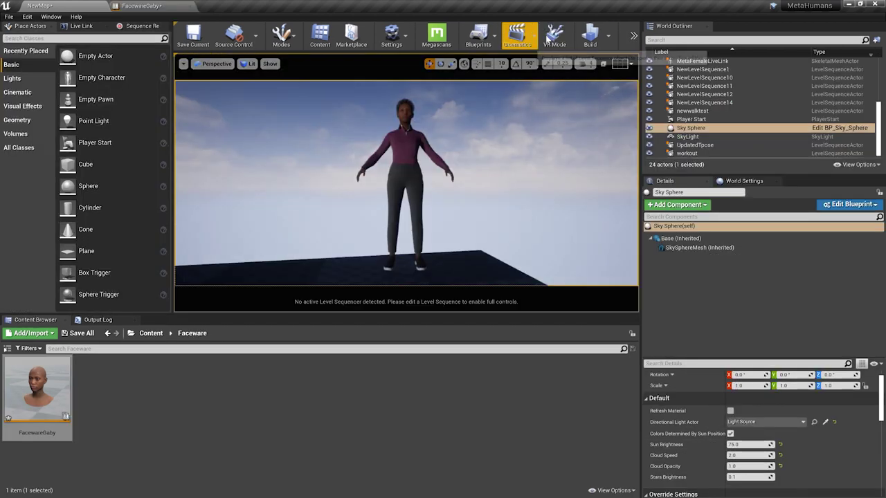
left_click(633, 36)
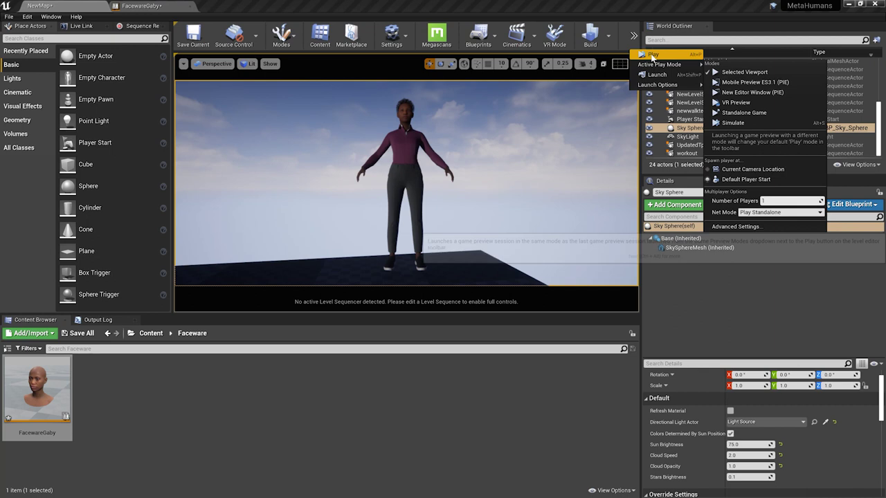
left_click(621, 74)
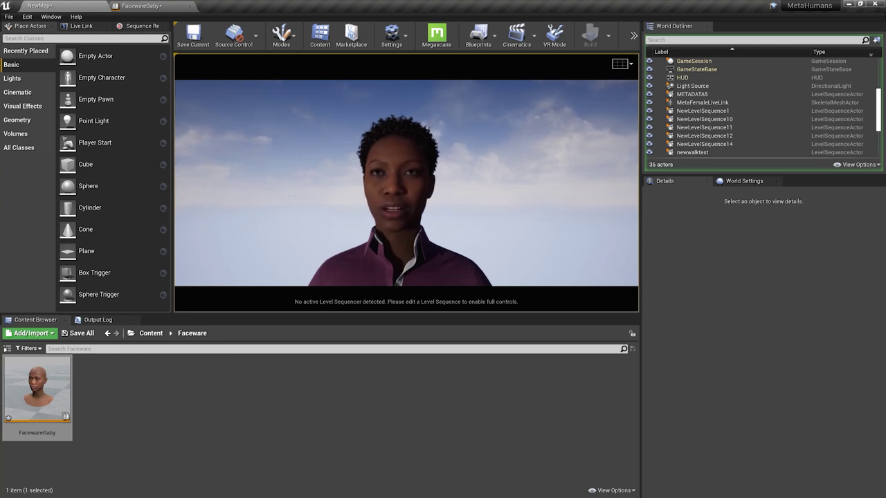
- Stop play and add a Live Link Skeletal Animation component to BP_metahuman_001 by searching 'live'
key("Escape")
left_click(704, 204)
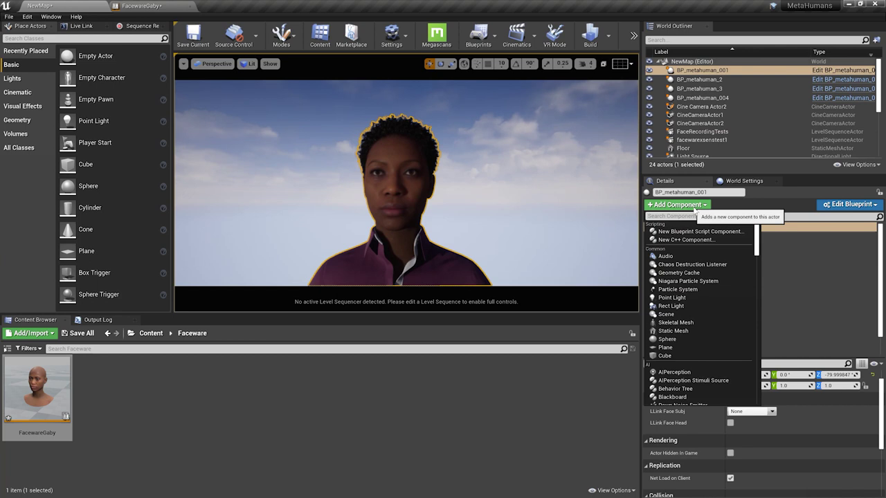
type("live")
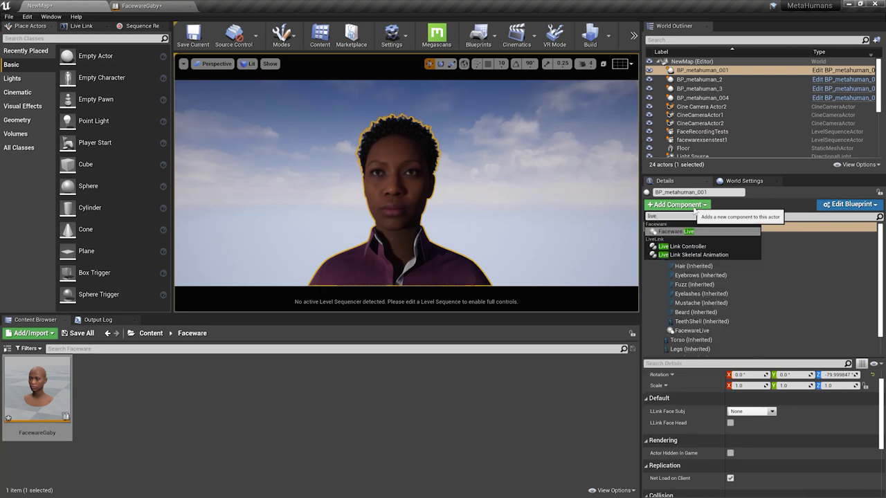
left_click(681, 255)
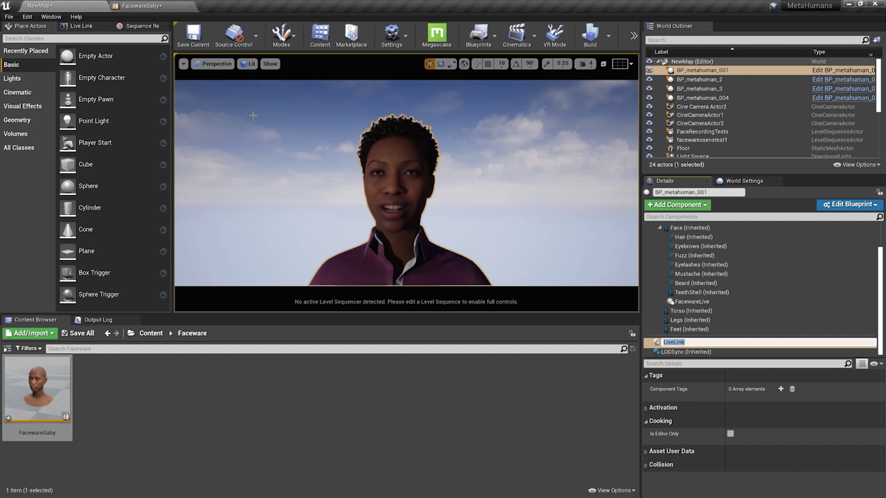
key("Return")
scroll(517, 192, "down", 5)
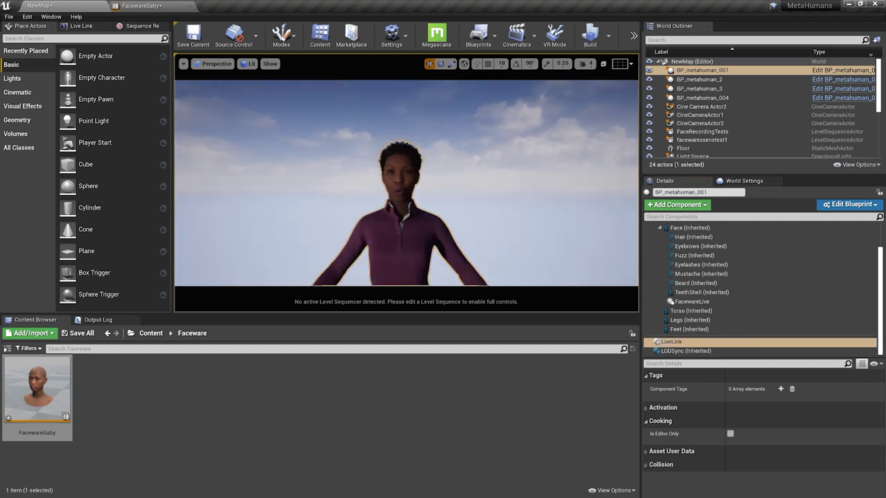
- Add BP_metahuman_001 in Take Recorder, name the sequence 30fps, enable Show FPS, and record
left_click(141, 26)
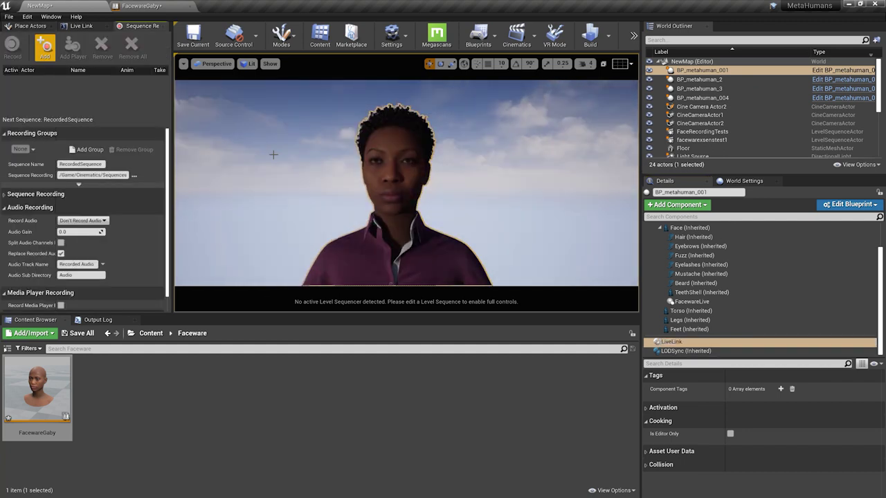
left_click(45, 47)
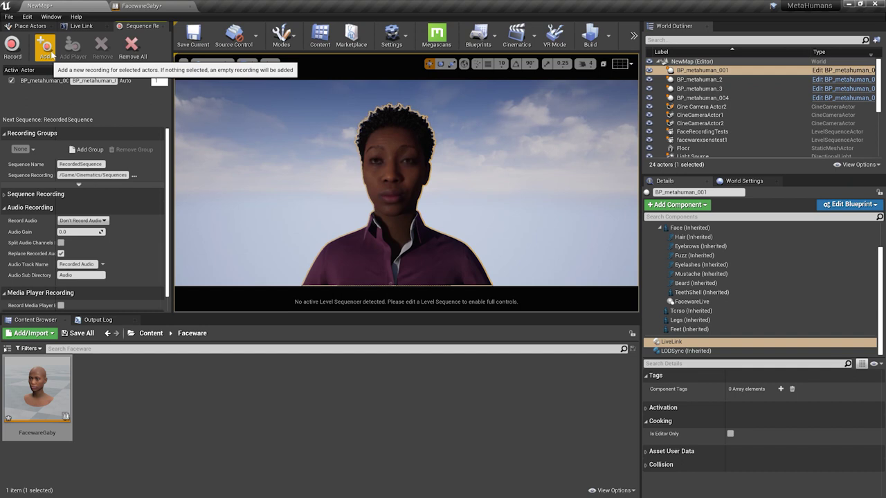
left_click(80, 164)
type("30")
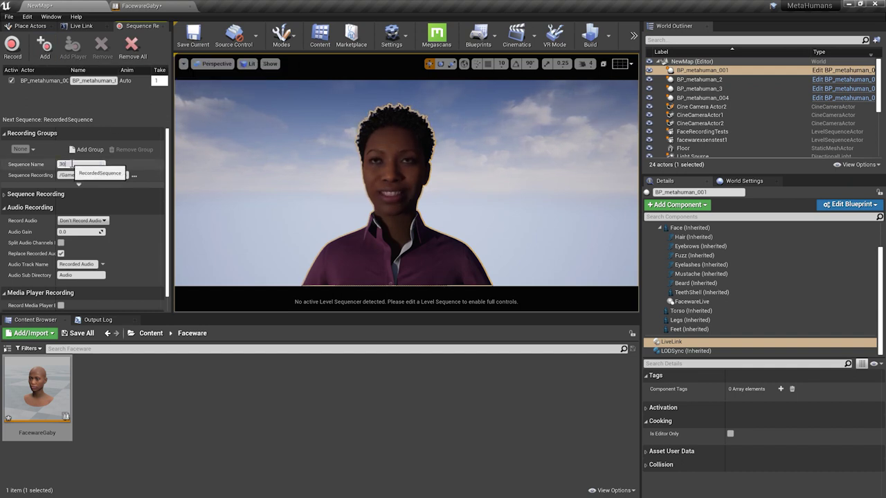
type("fps")
key("Return")
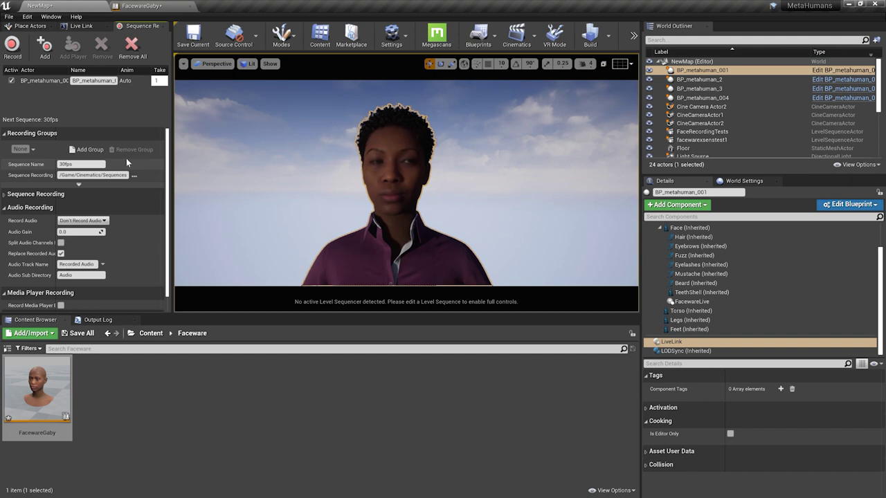
left_click(183, 64)
left_click(209, 106)
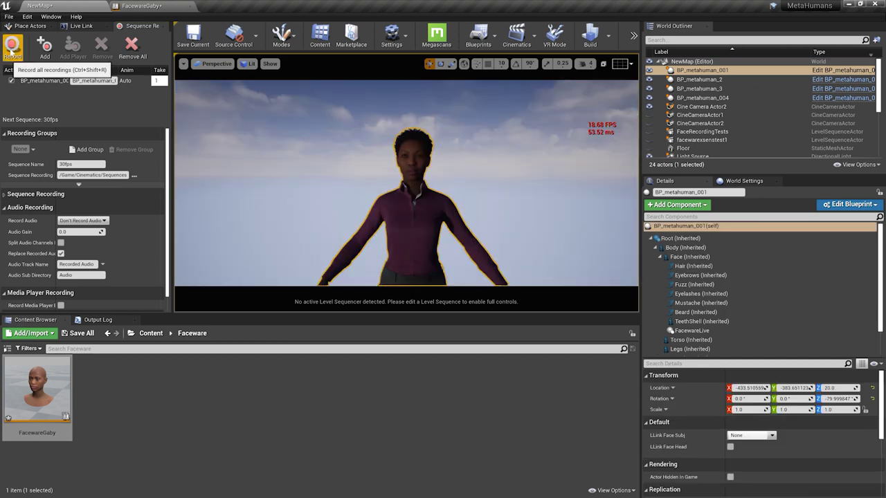
left_click(11, 48)
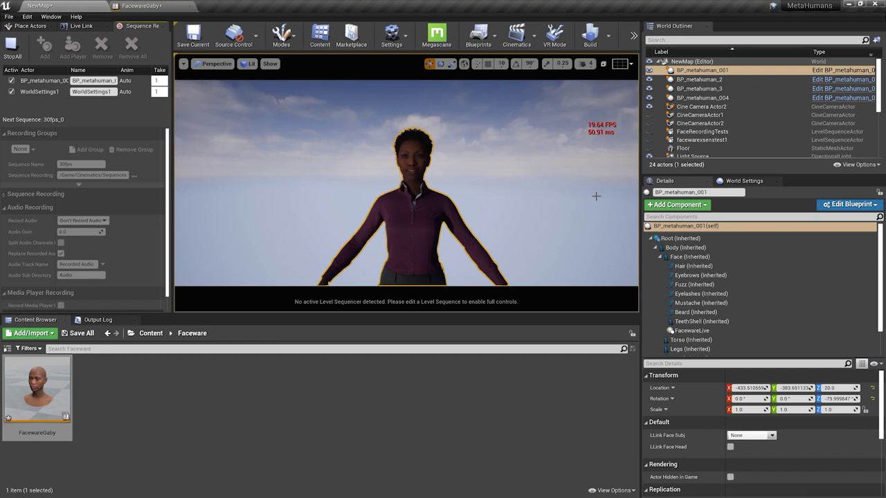
- Open the Animations folder and filter its assets by 'faceware'
scroll(595, 196, "up", 2)
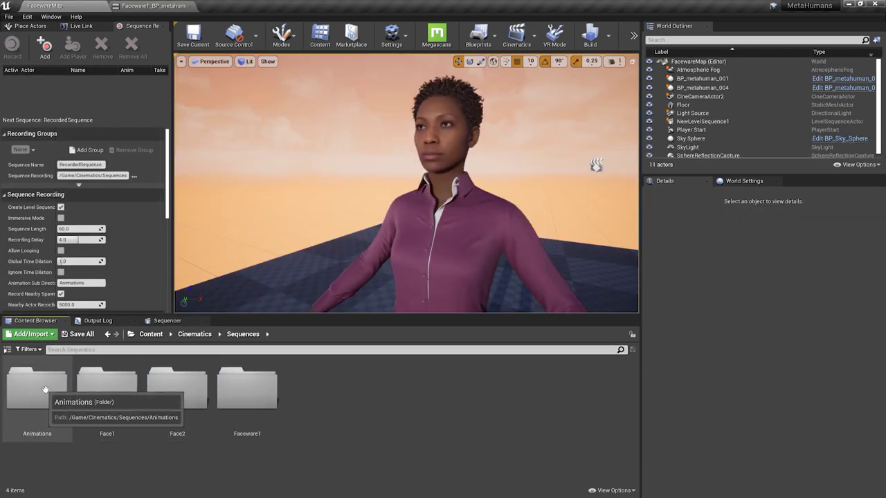
double_click(40, 393)
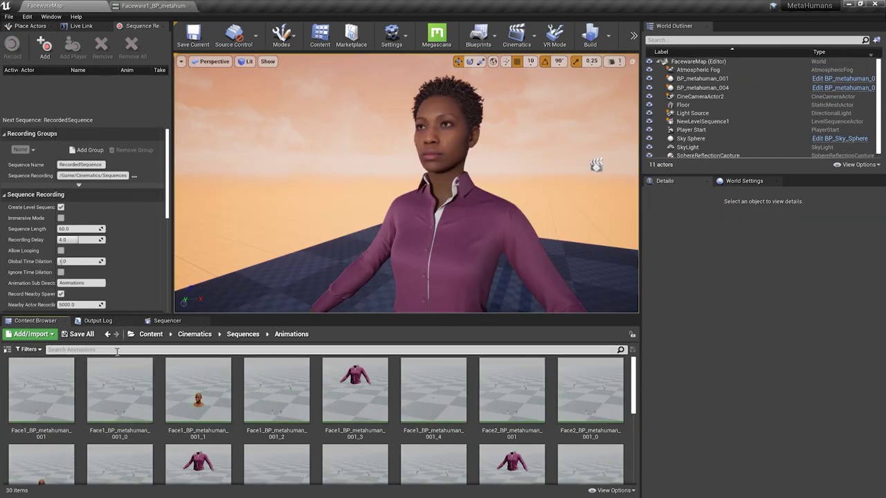
left_click(117, 349)
type("faceware")
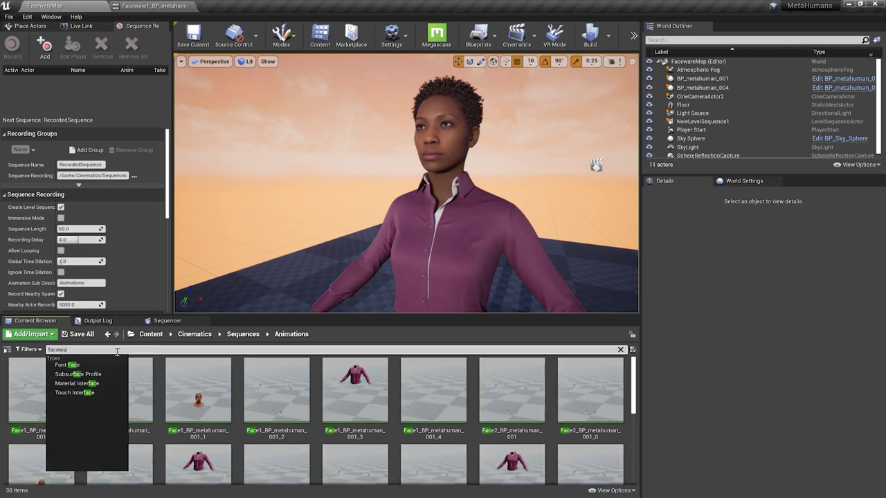
- Open Faceware1_BP_metahuman_001_6 and play it back with the camera close on the face
double_click(569, 407)
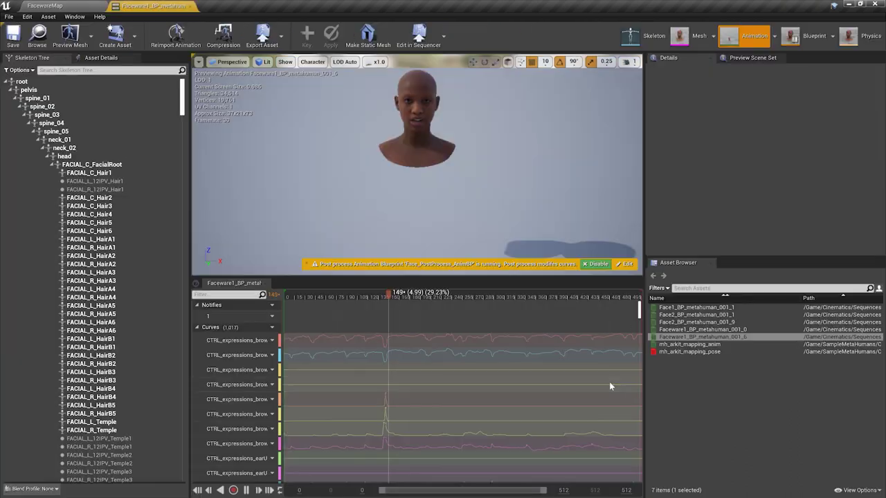
left_click(286, 299)
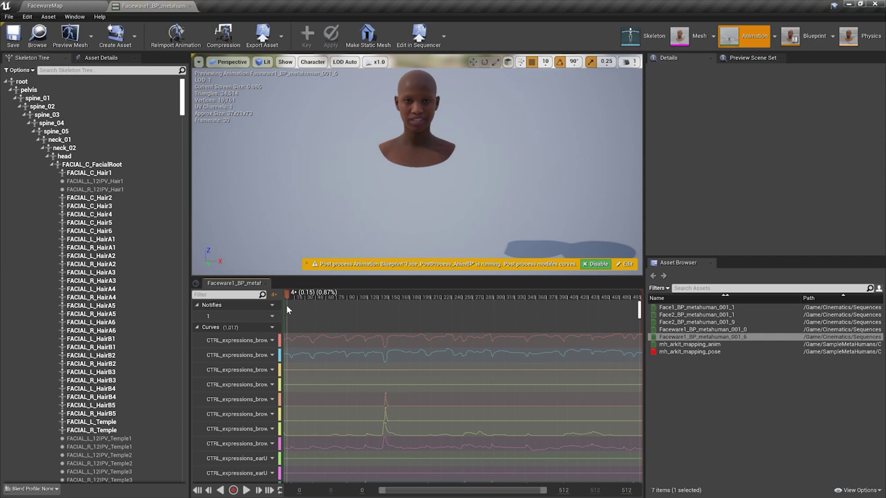
left_click_drag(404, 223, 419, 271)
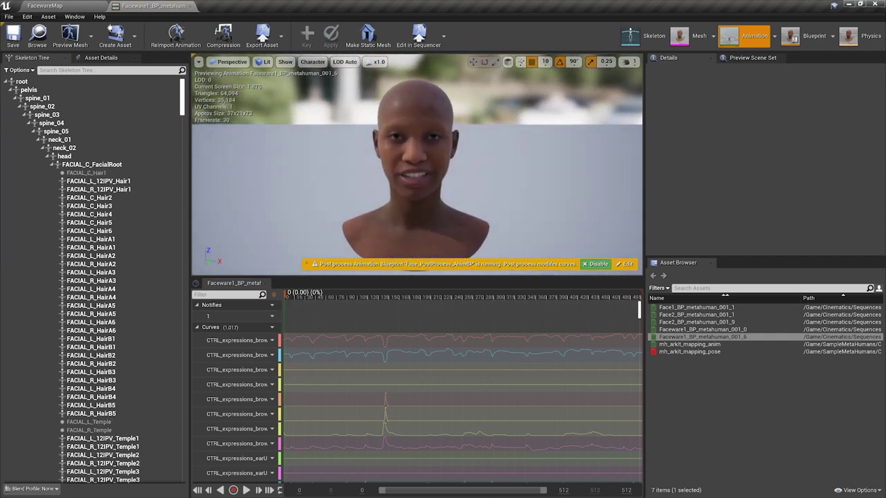
left_click(245, 489)
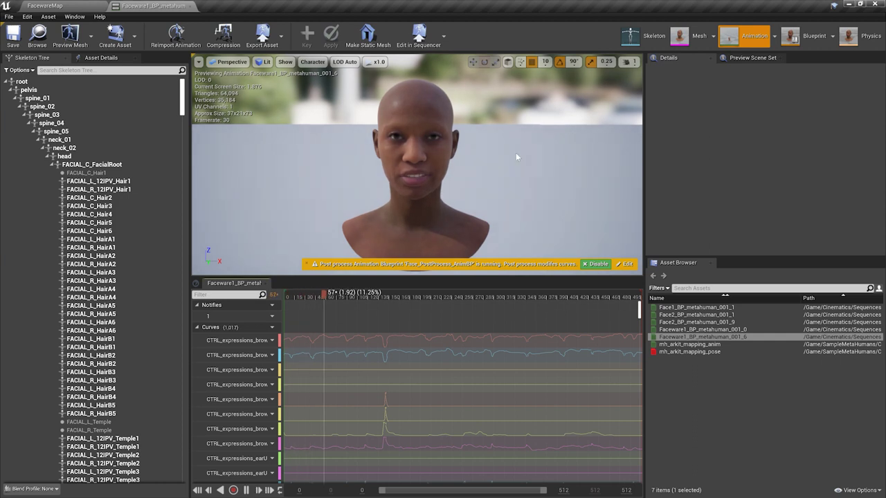
left_click_drag(503, 172, 515, 135)
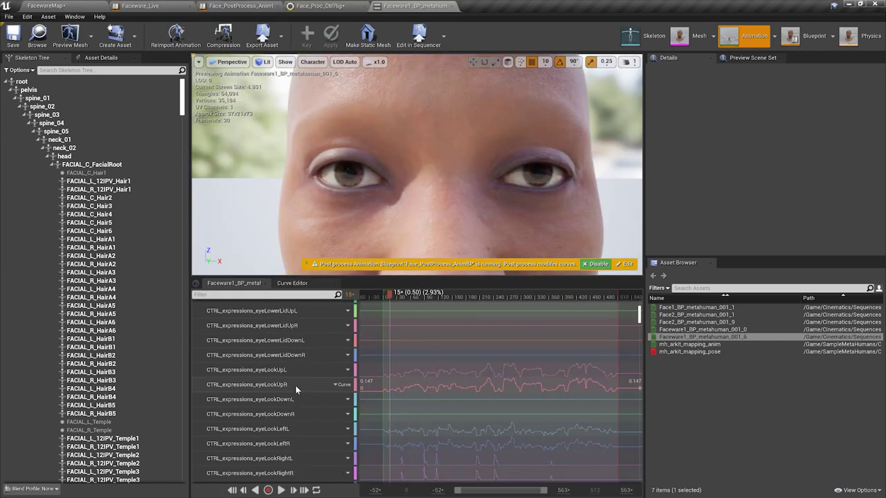
scroll(295, 385, "down", 3)
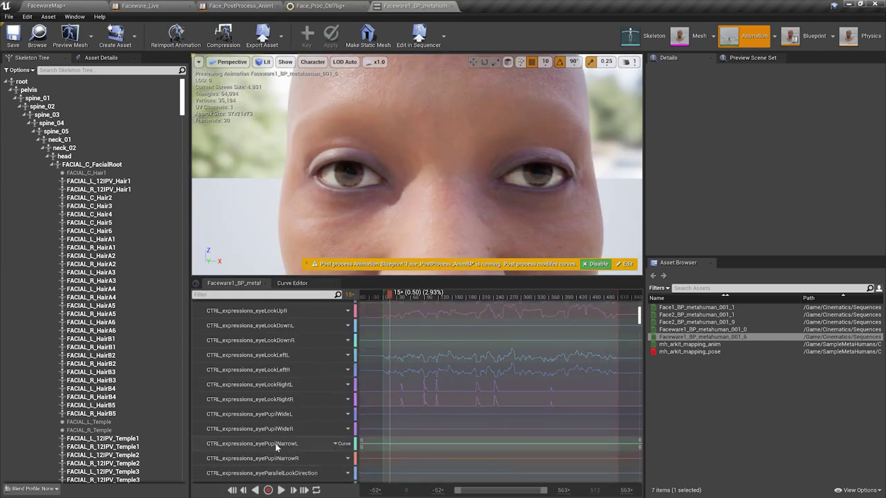
left_click(338, 415)
left_click(353, 428)
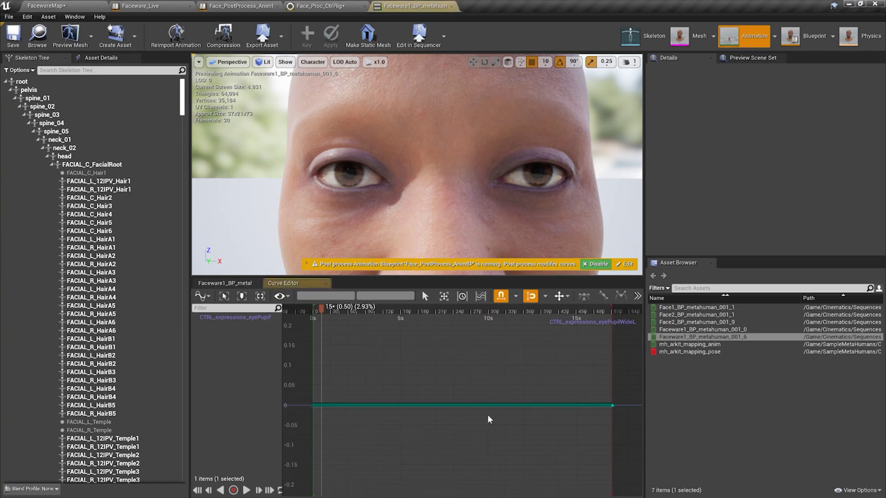
left_click(332, 405)
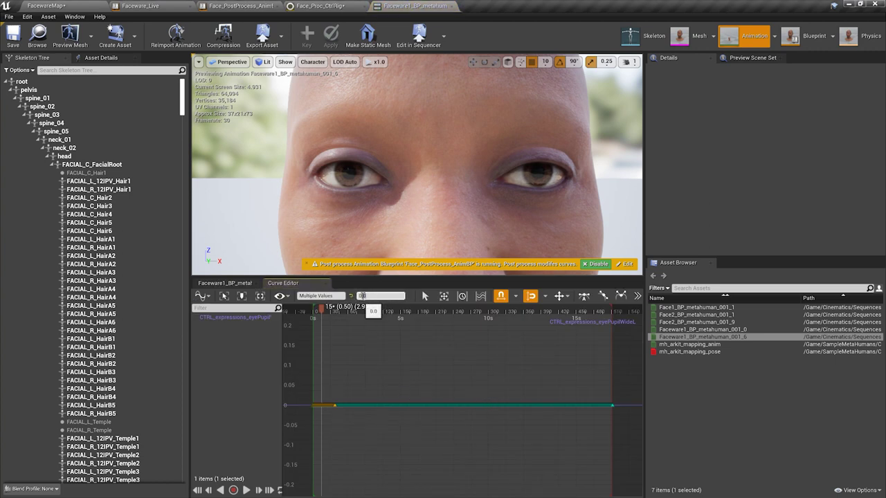
type("6")
key("Return")
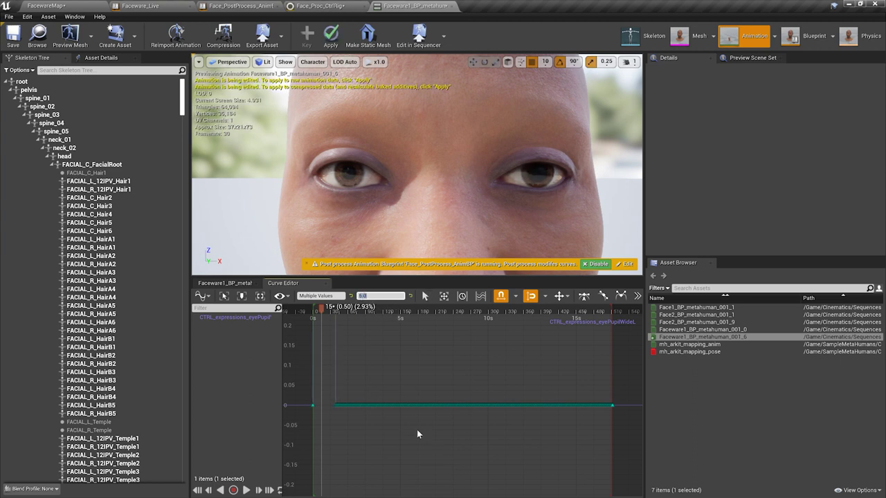
left_click(28, 17)
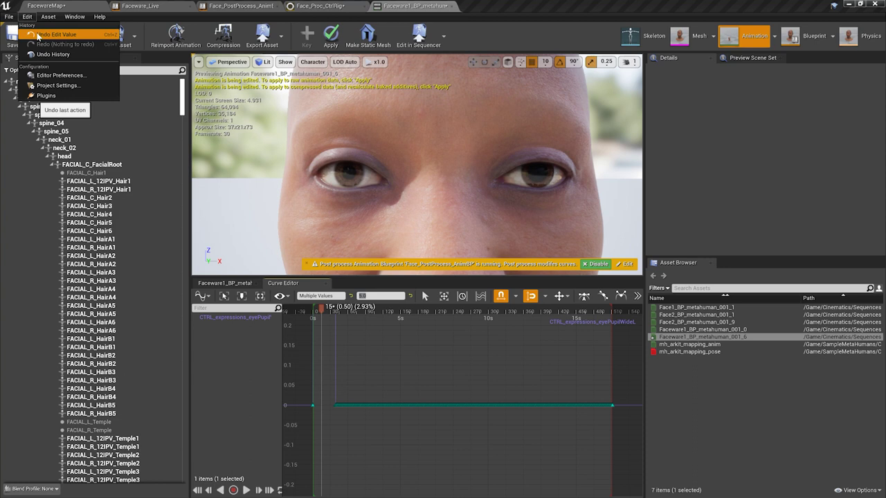
left_click(55, 33)
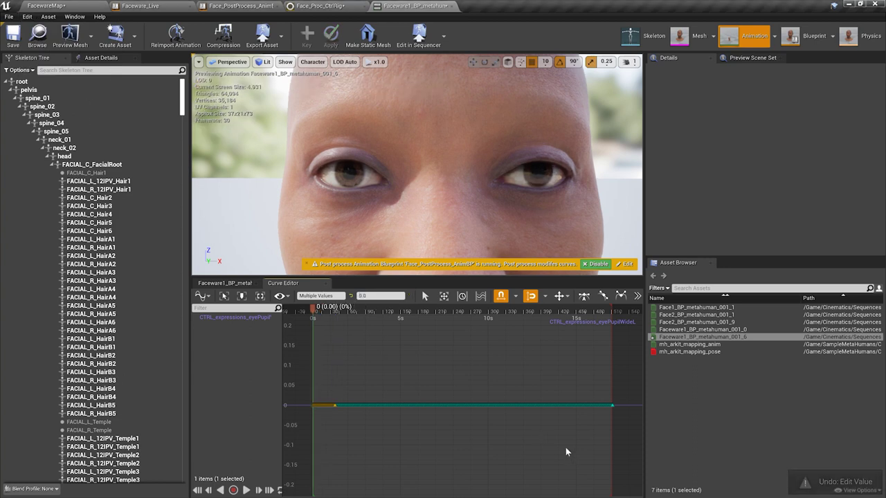
- Frame the mouth, scrub to frame 136, and bring up the tongueRollUp curve's options
left_click(225, 283)
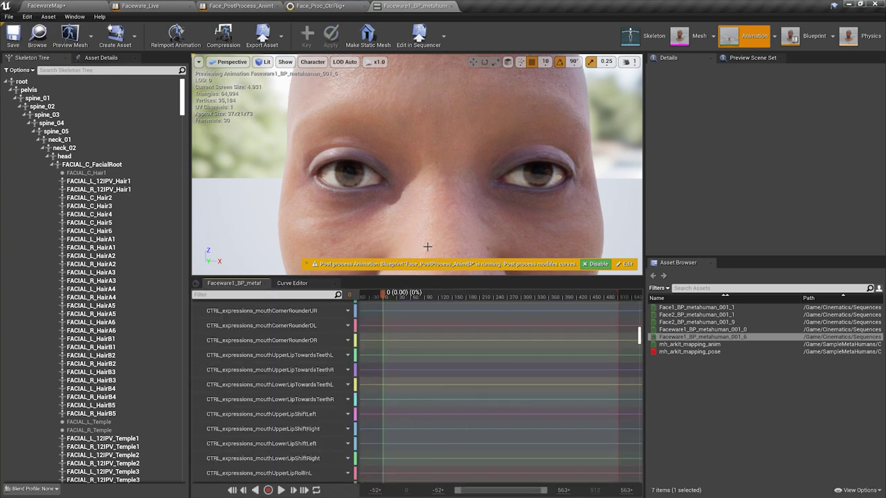
middle_click_drag(425, 247, 397, 308)
left_click_drag(390, 293, 477, 312)
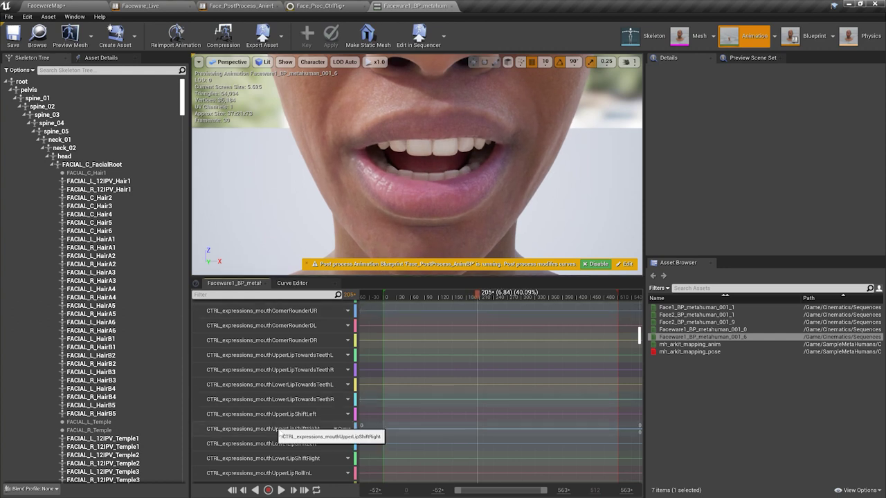
scroll(301, 389, "down", 5)
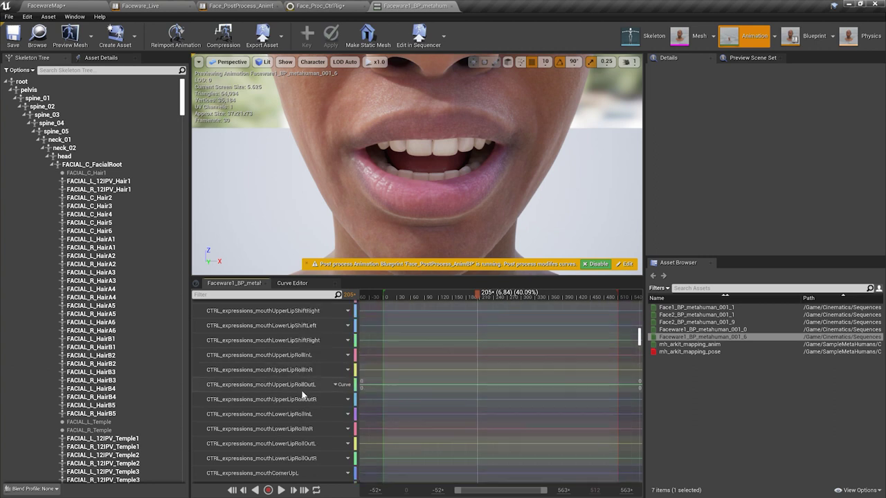
scroll(302, 396, "down", 3)
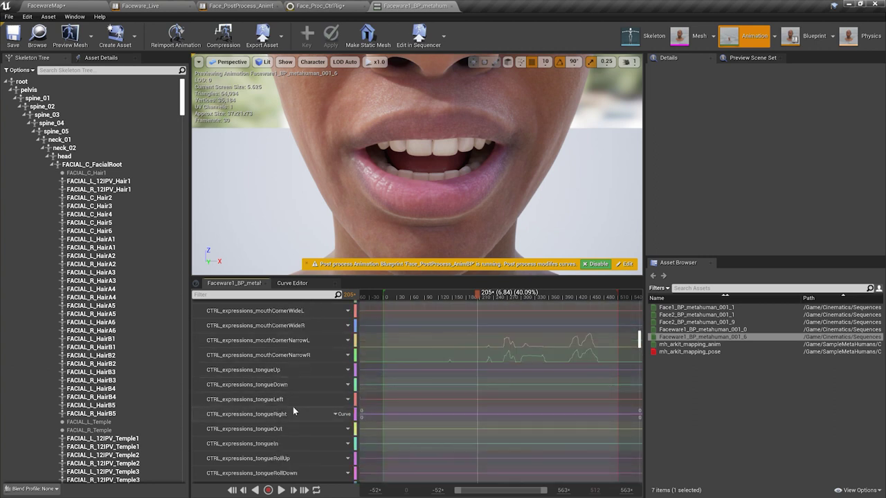
scroll(309, 449, "down", 1)
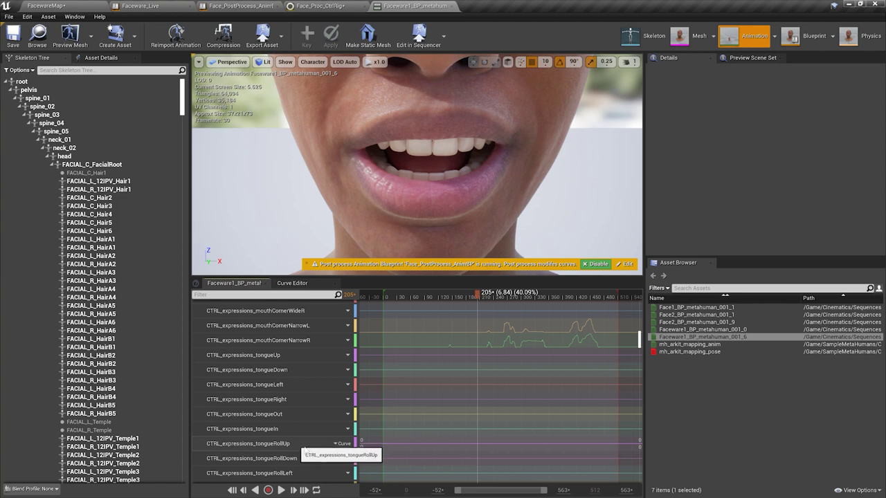
left_click(341, 444)
- Open tongueRollUp in the Curve Editor and box-select its keys around frame 212
left_click(347, 459)
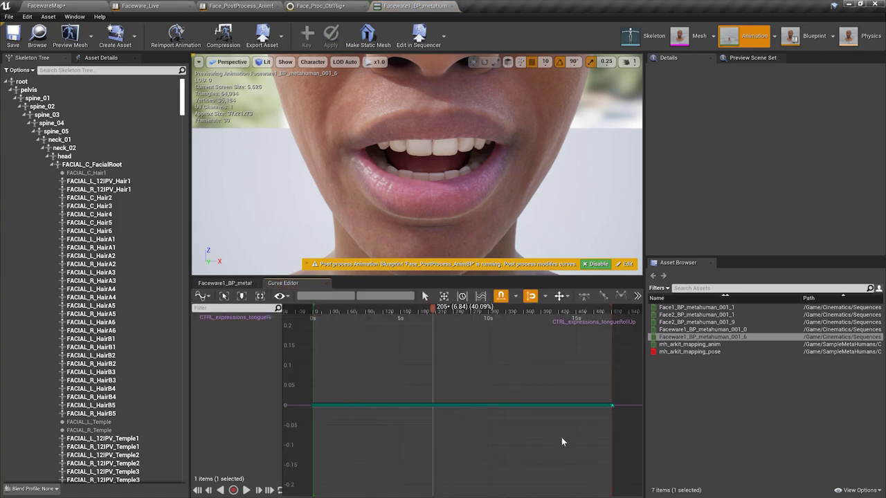
scroll(461, 422, "up", 5)
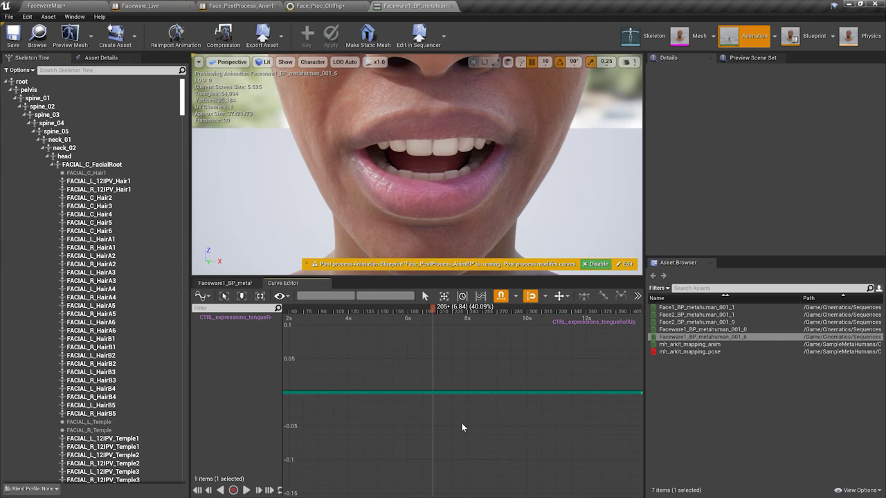
scroll(434, 363, "up", 2)
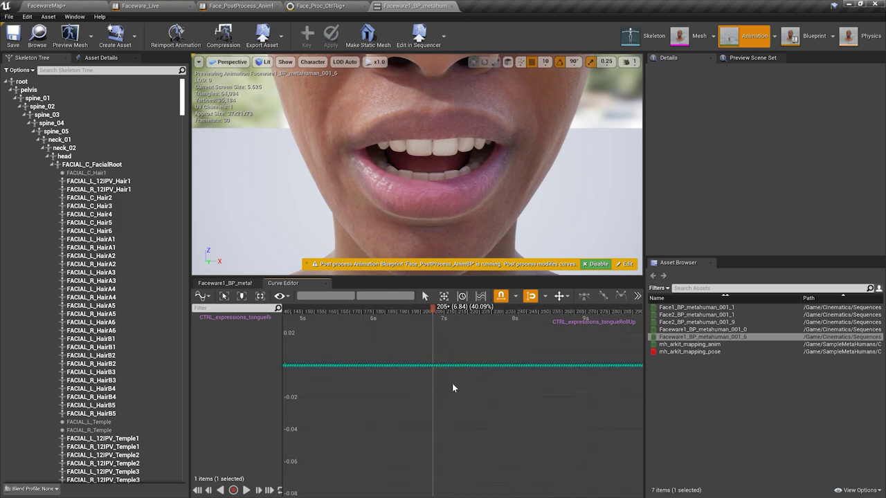
left_click_drag(430, 351, 465, 379)
left_click_drag(438, 312, 446, 316)
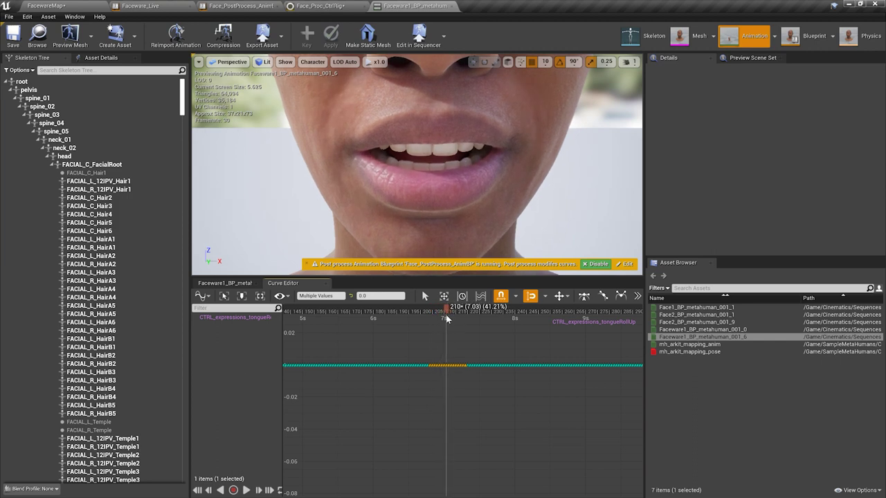
- Set the selected tongueRollUp keys to 1.0 and scrub back through the animation to check
left_click(360, 296)
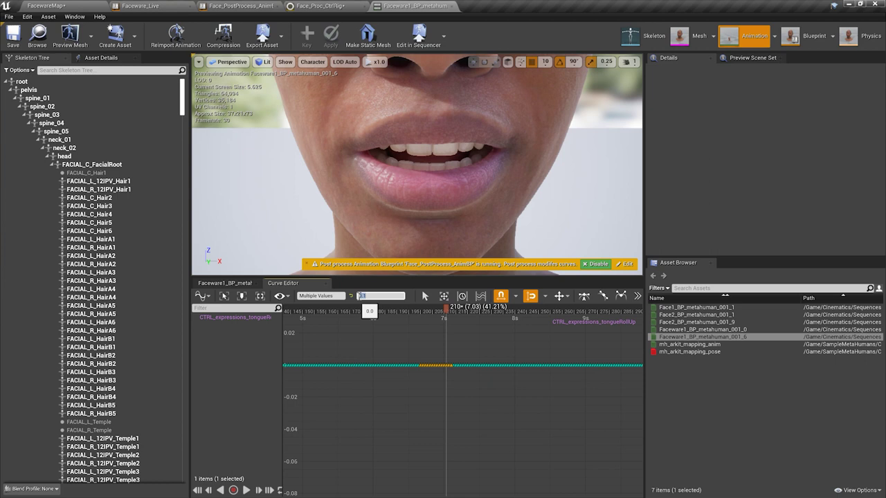
type("1.0")
key("Return")
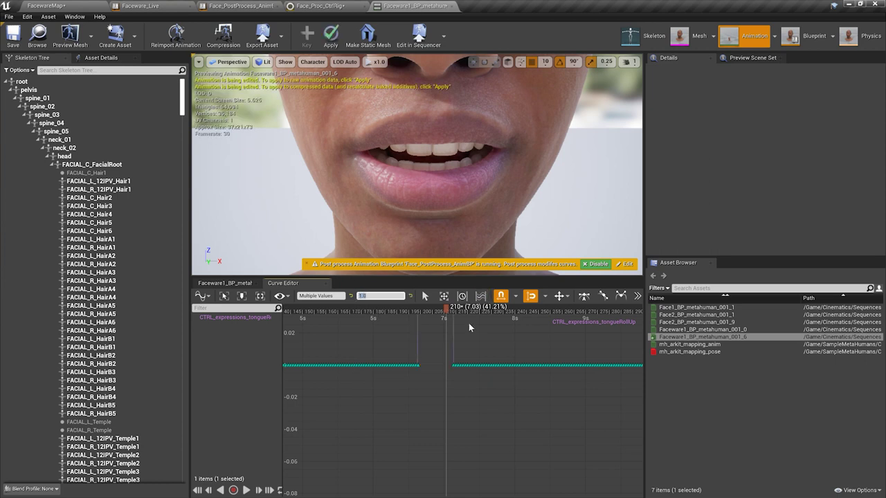
mouse_move(448, 312)
left_mouse_down()
mouse_move(404, 317)
mouse_move(462, 318)
left_mouse_up()
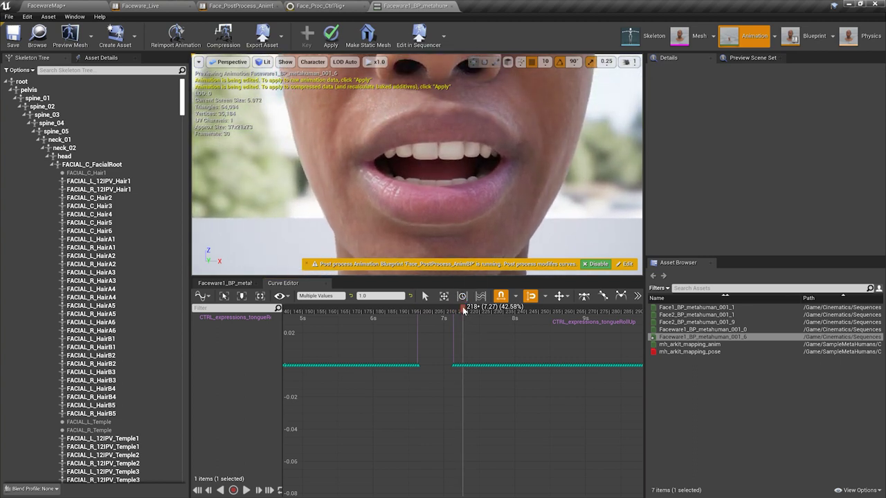
left_click_drag(463, 310, 390, 315)
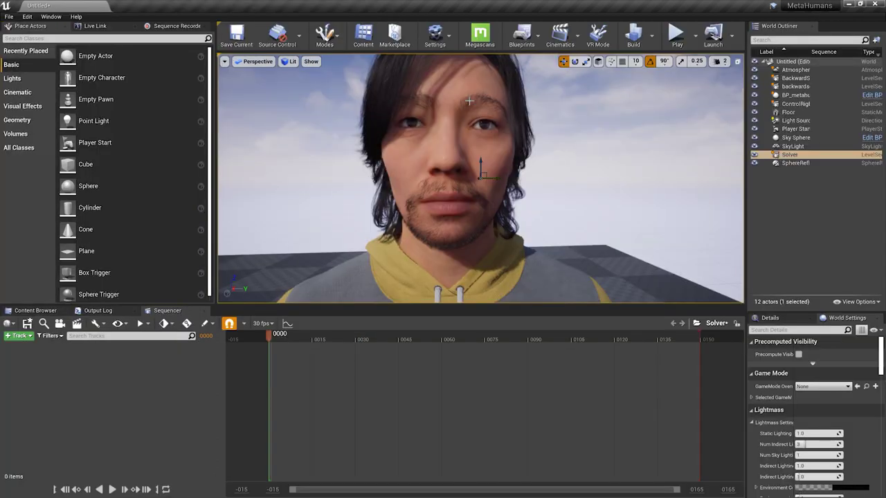
- Add BP_metahuman to the Solver sequence and delete its MetaHuman_ControlRig and Face_ControlBoard_CtrlRig tracks
left_click(469, 102)
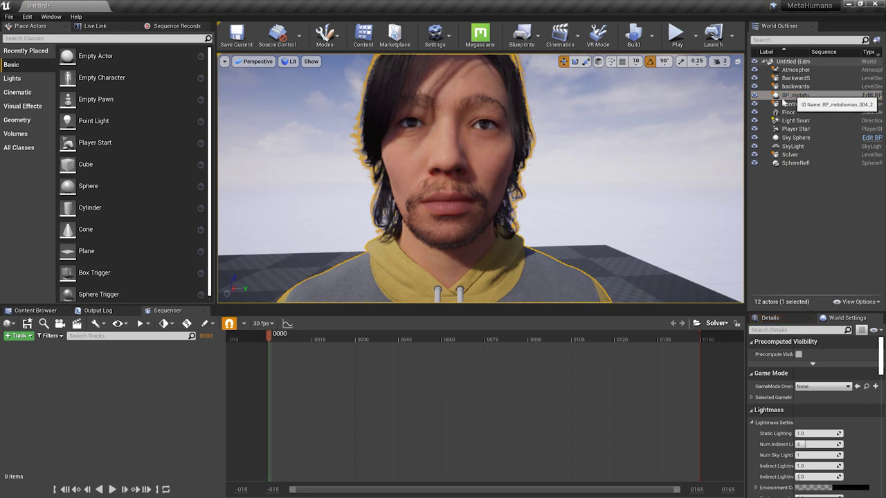
left_click_drag(783, 100, 107, 373)
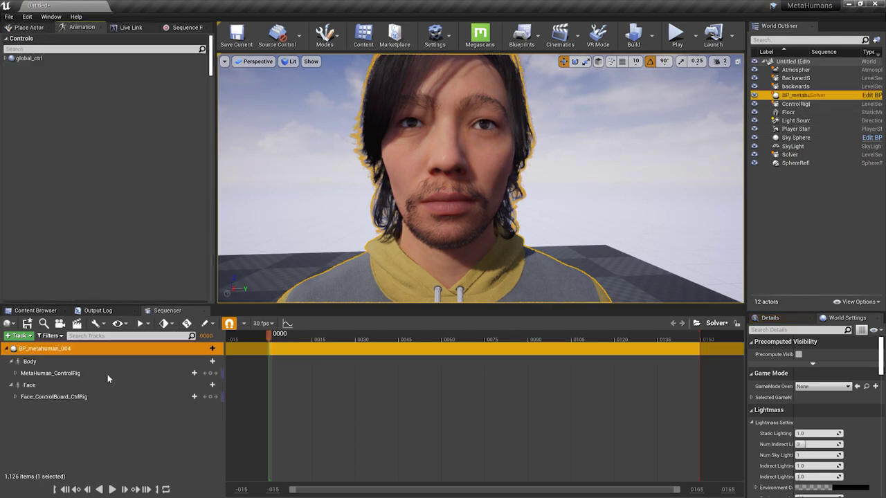
left_click(106, 373)
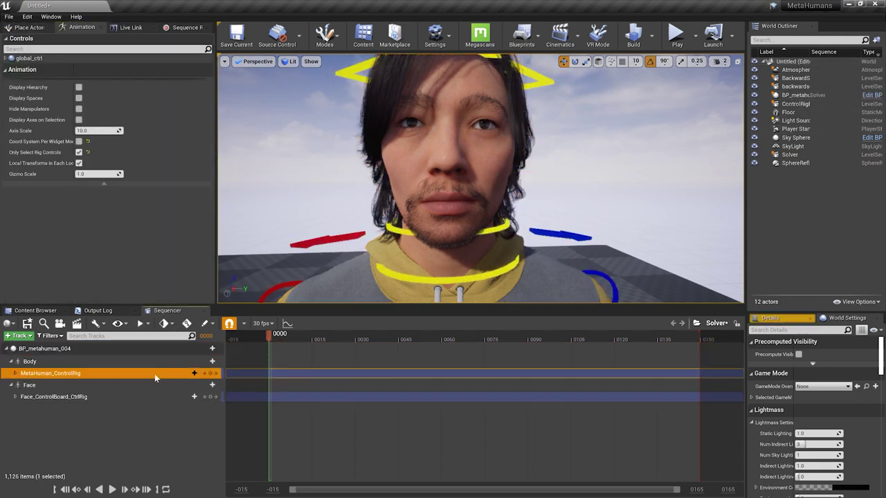
key("Delete")
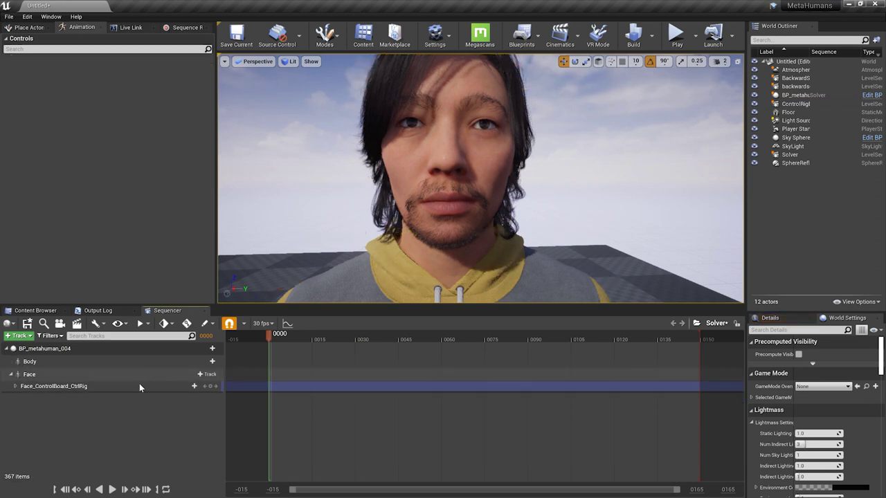
left_click(137, 386)
key("Delete")
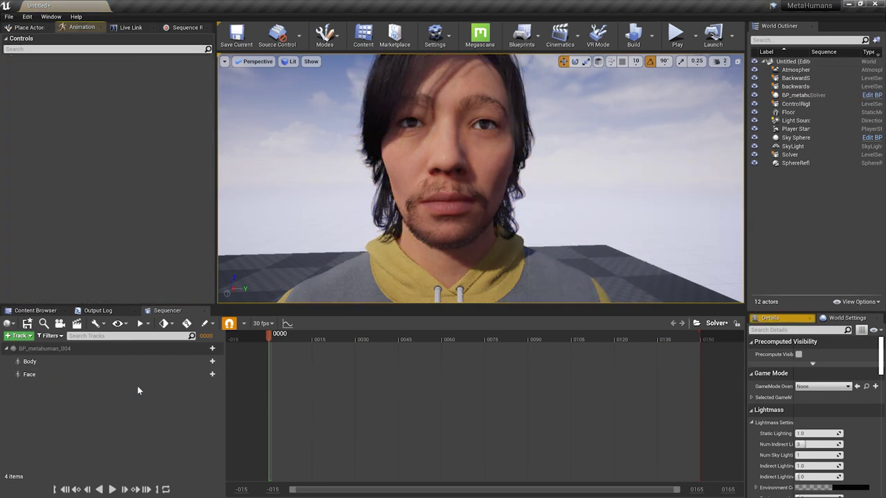
left_click(146, 375)
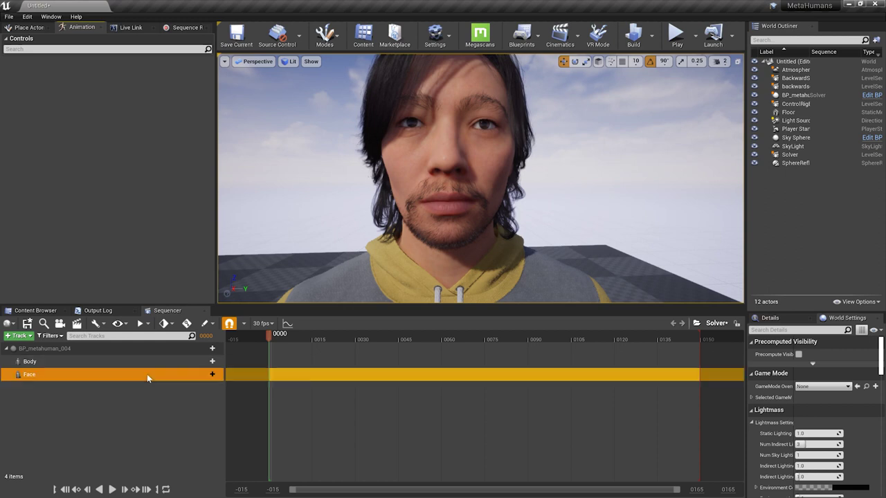
- Add the 60framesps_BP_metahuman_001_9 animation to the Face track and scrub through it
left_click(210, 375)
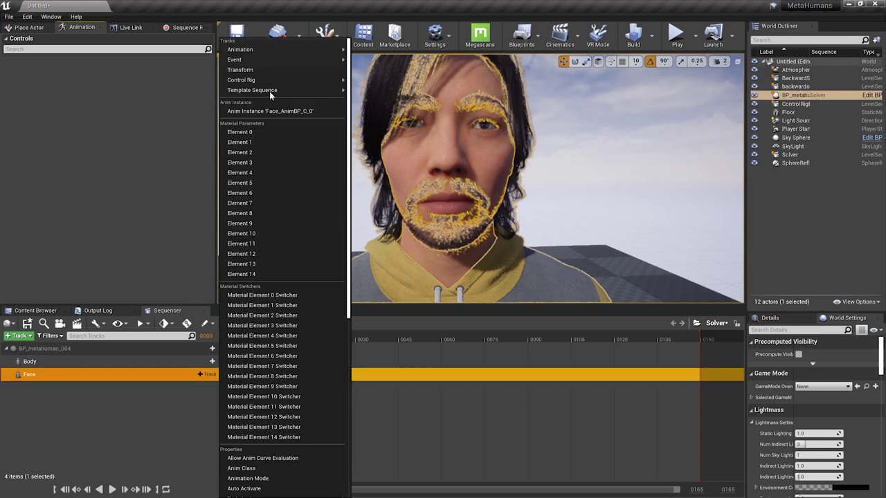
mouse_move(294, 50)
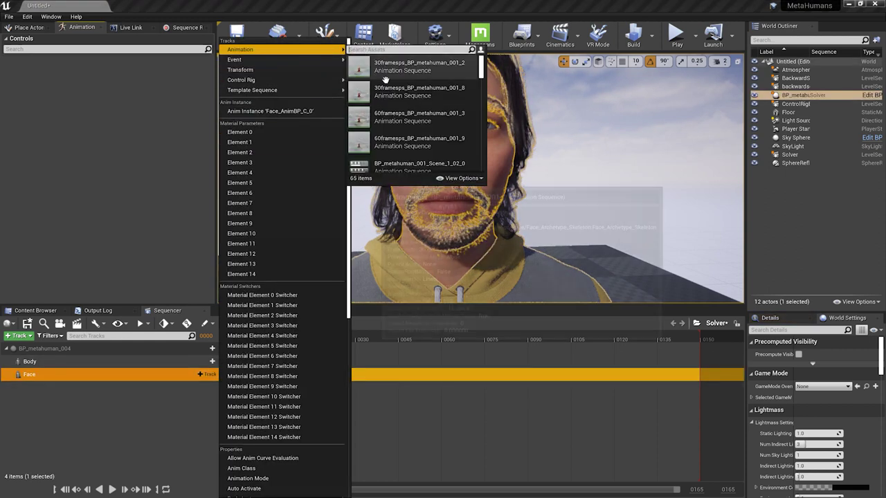
left_click(392, 139)
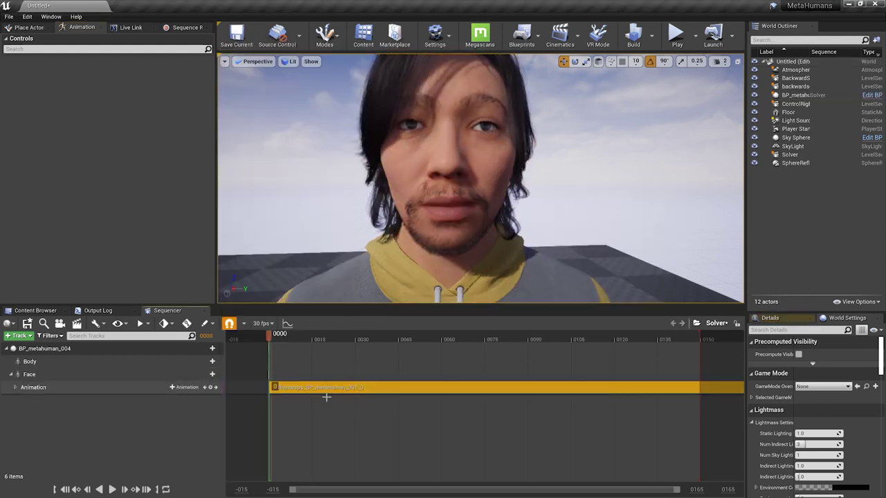
left_click(276, 337)
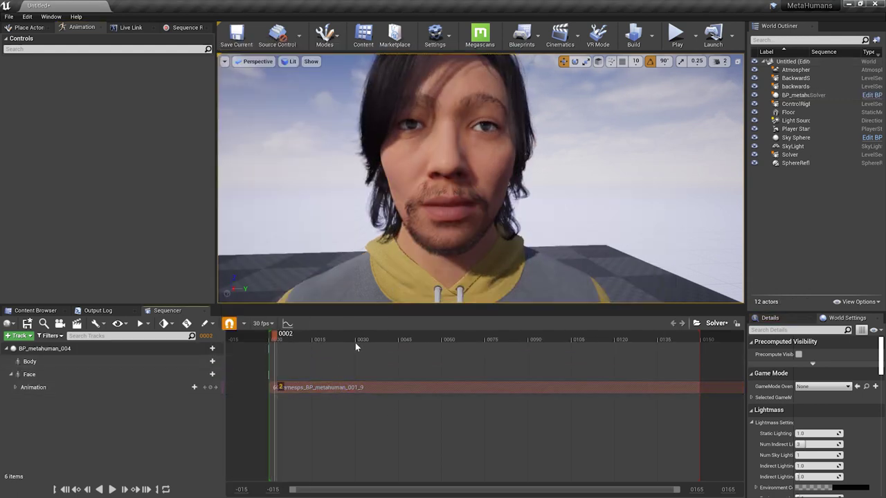
left_click_drag(354, 343, 706, 348)
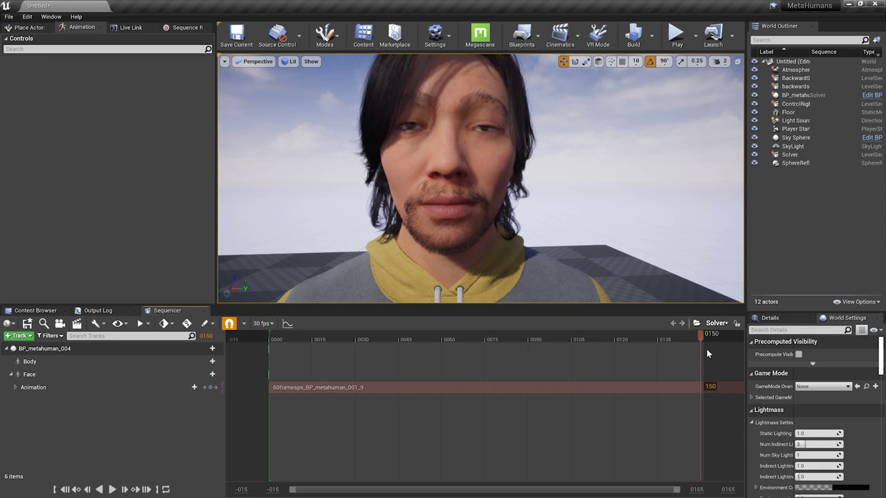
left_click(69, 375)
- Bake the Face track's animation onto Face_ControlBoard_CtrlRig across frames 0–150
right_click(70, 375)
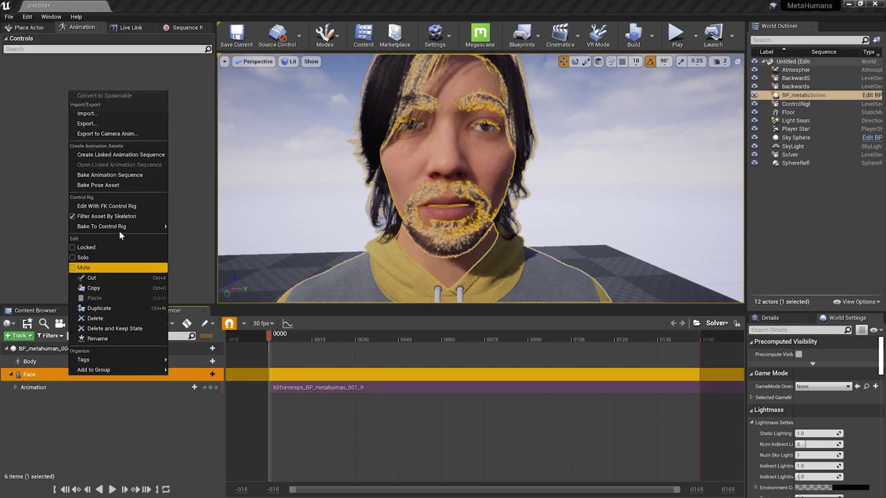
mouse_move(122, 226)
left_click(201, 238)
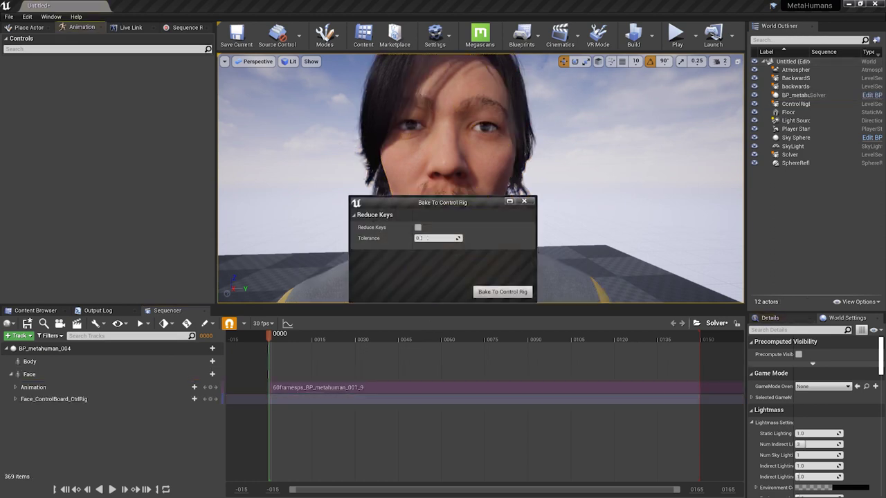
left_click(494, 294)
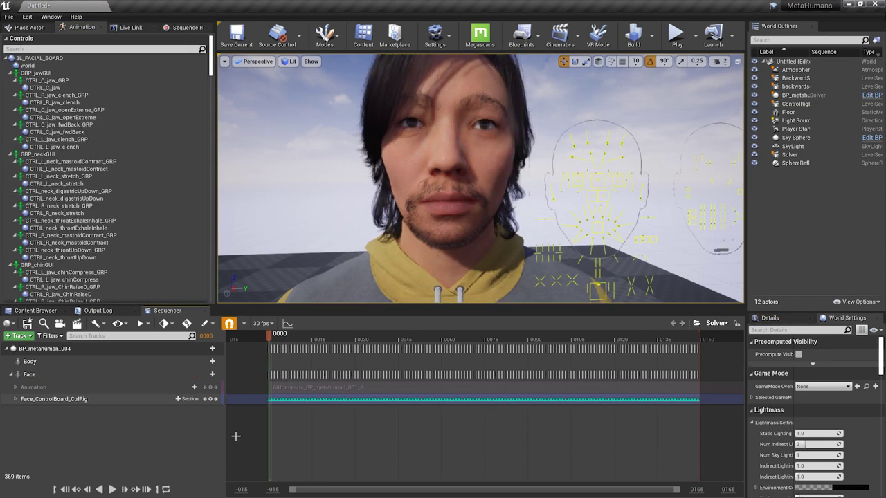
- Add an Additive section to Face_ControlBoard_CtrlRig from frame 79 and expand the track's sections
left_click(188, 399)
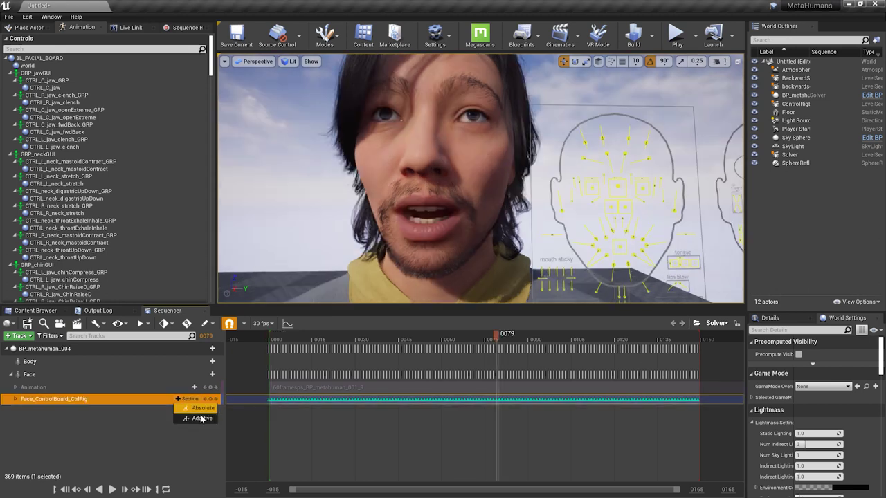
left_click(199, 418)
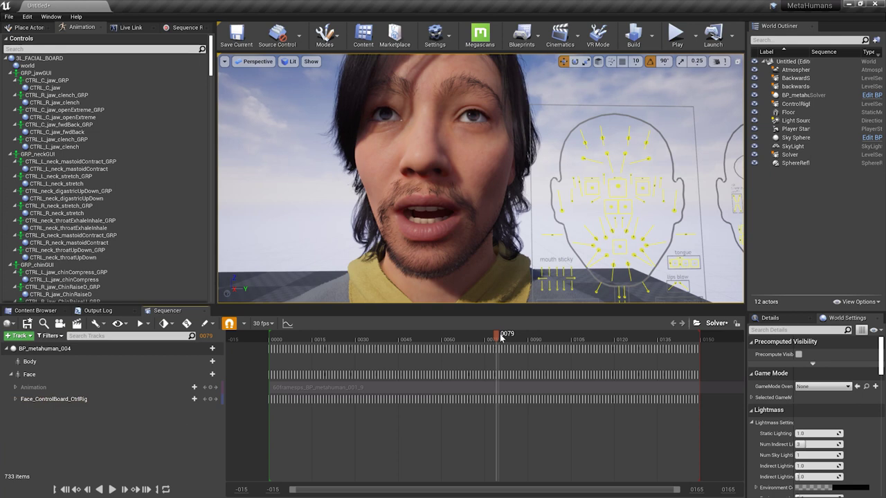
mouse_move(498, 337)
left_mouse_down()
mouse_move(300, 339)
mouse_move(411, 350)
mouse_move(495, 345)
left_mouse_up()
left_click(28, 388)
left_click(16, 399)
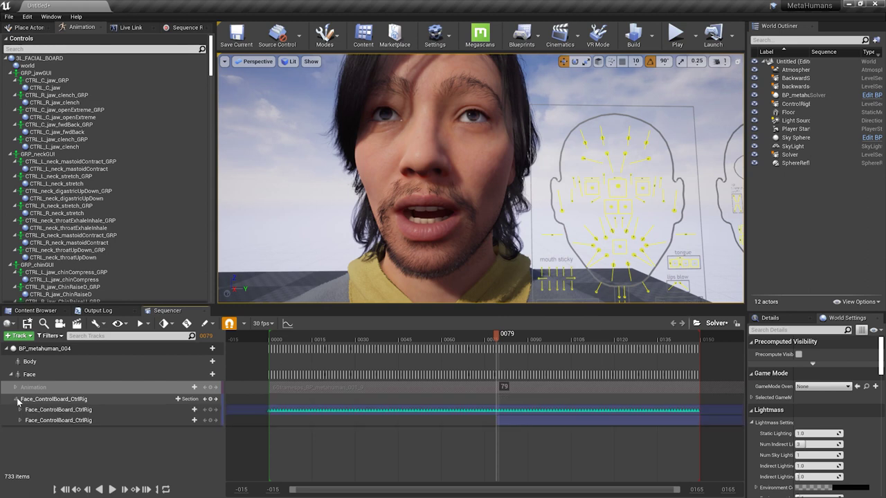
left_click(97, 410)
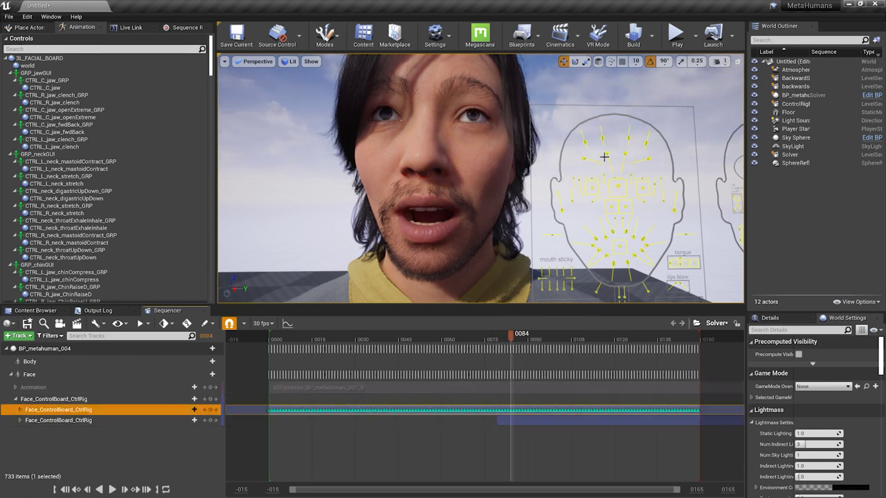
- Push the left and right brow lateral controls outward, key them at frame 84, and scrub ahead
left_click(583, 159)
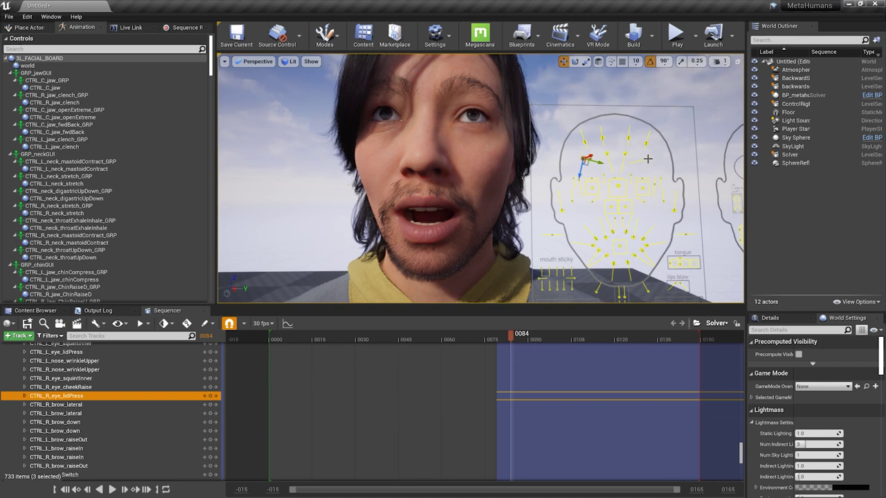
left_click(648, 160, "ctrl")
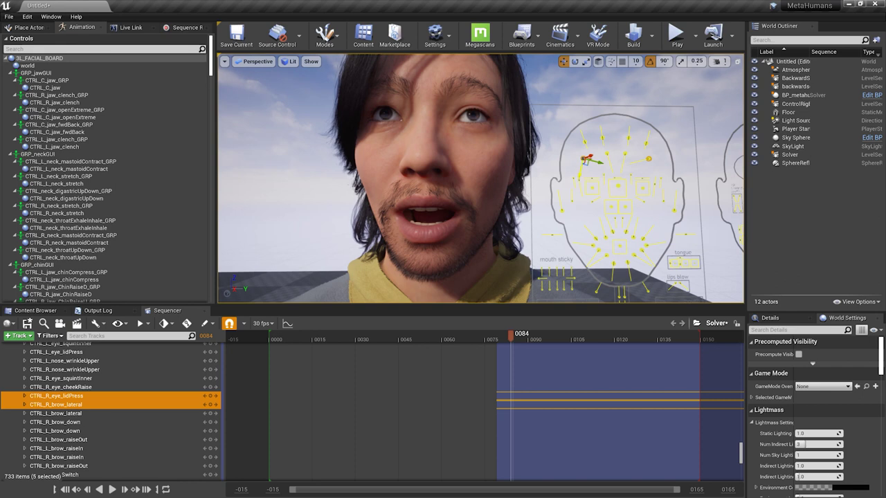
left_click(581, 173)
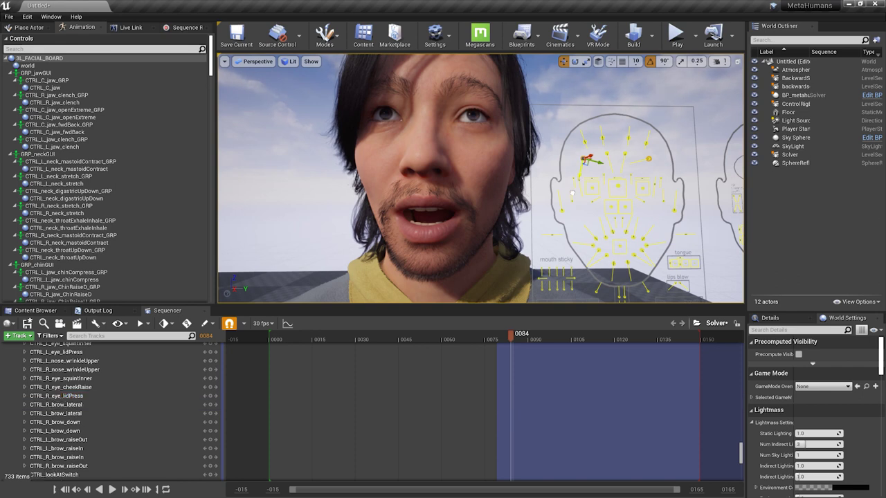
left_click_drag(585, 160, 605, 164)
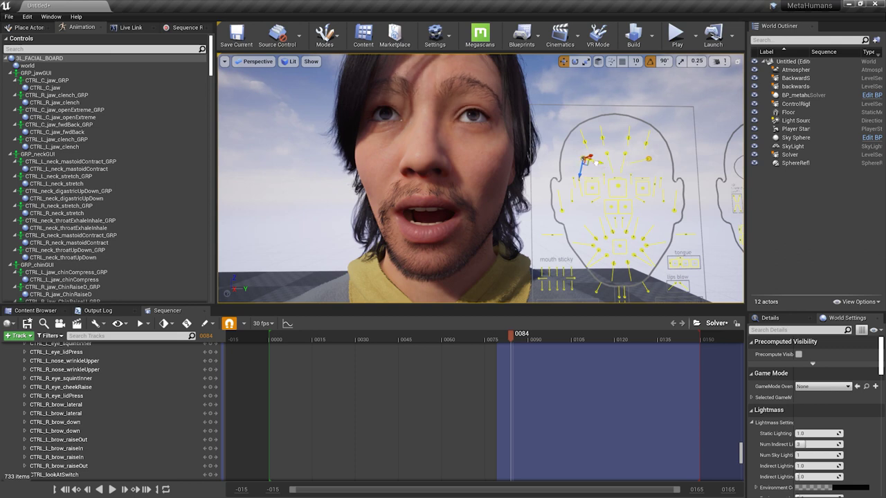
left_click(591, 163)
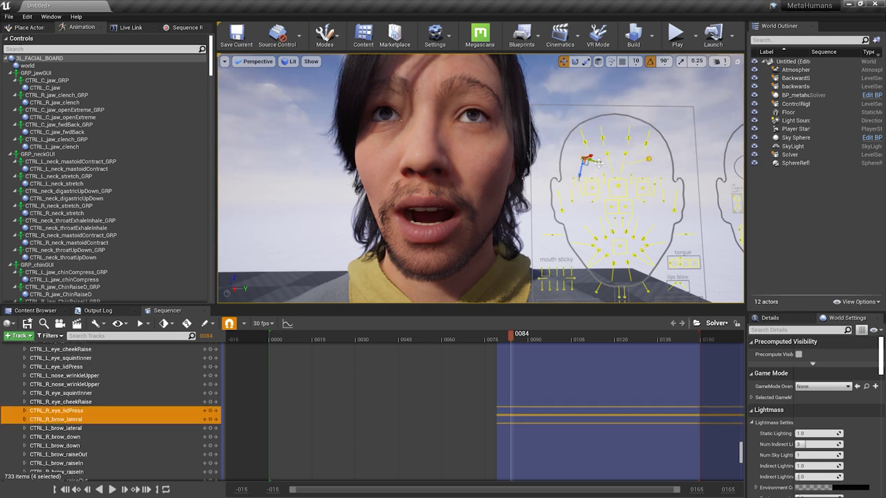
mouse_move(586, 160)
left_mouse_down()
mouse_move(612, 166)
mouse_move(595, 163)
left_mouse_up()
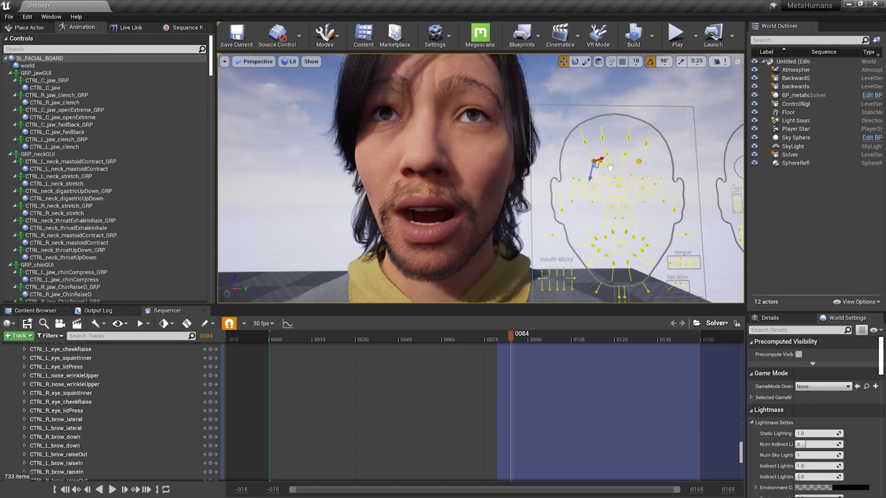
key("s")
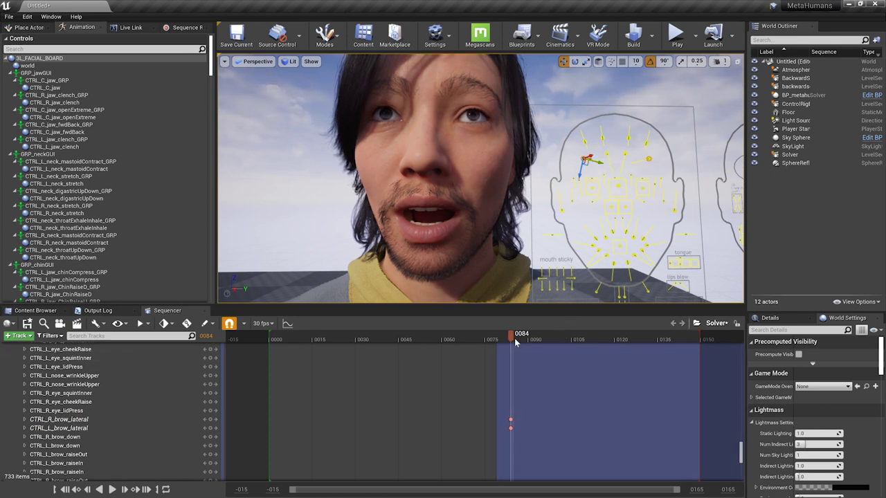
left_click_drag(513, 337, 541, 346)
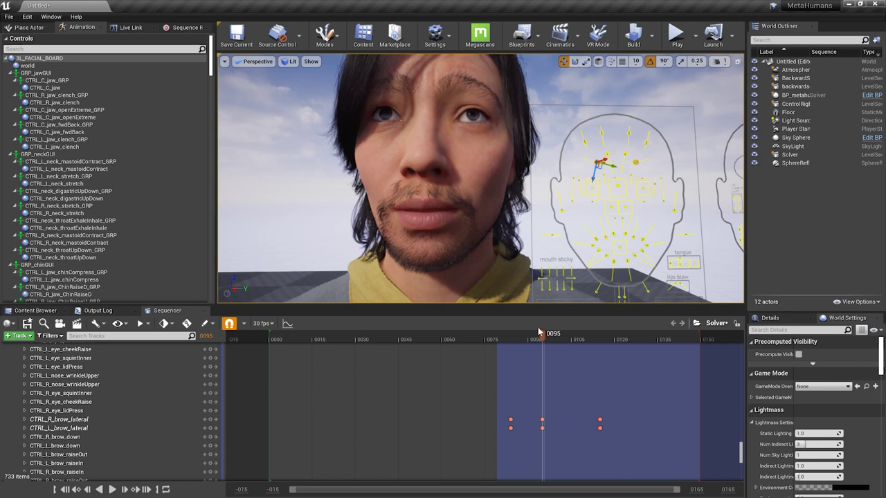
left_click_drag(552, 339, 501, 358)
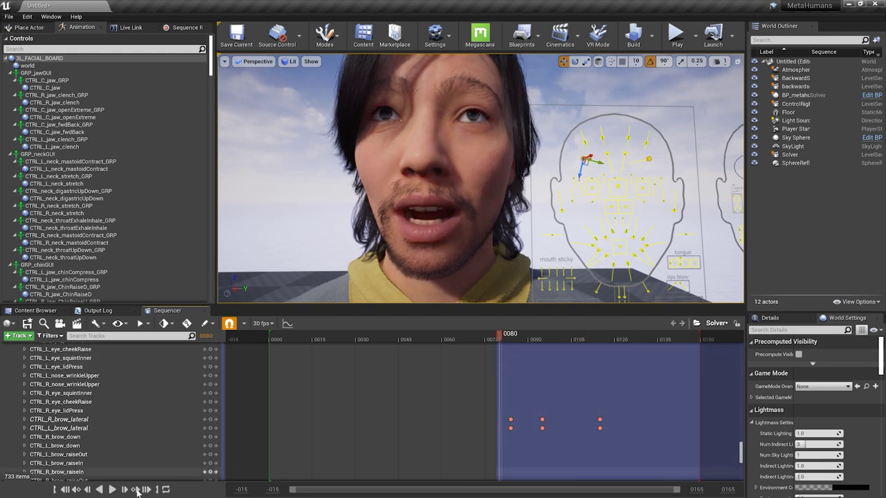
- Review playback, then pose and key the right mouth tighten controls around frames 93–99
left_click(111, 489)
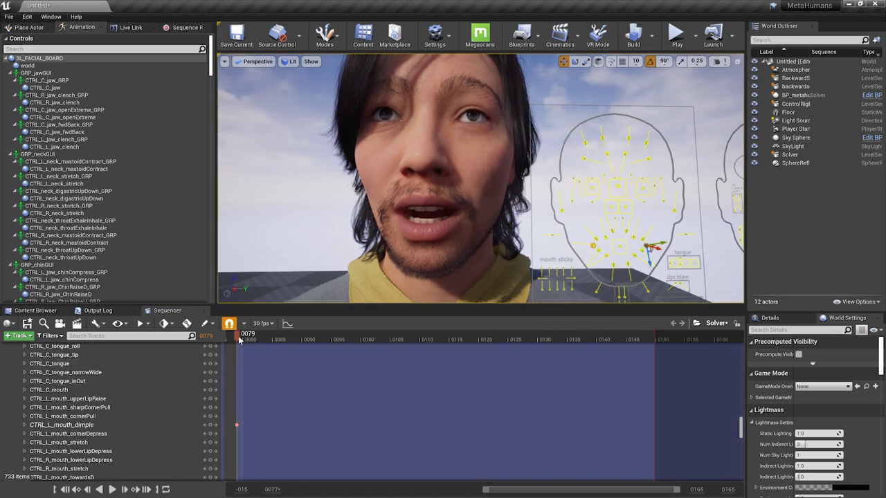
left_click_drag(240, 338, 274, 336)
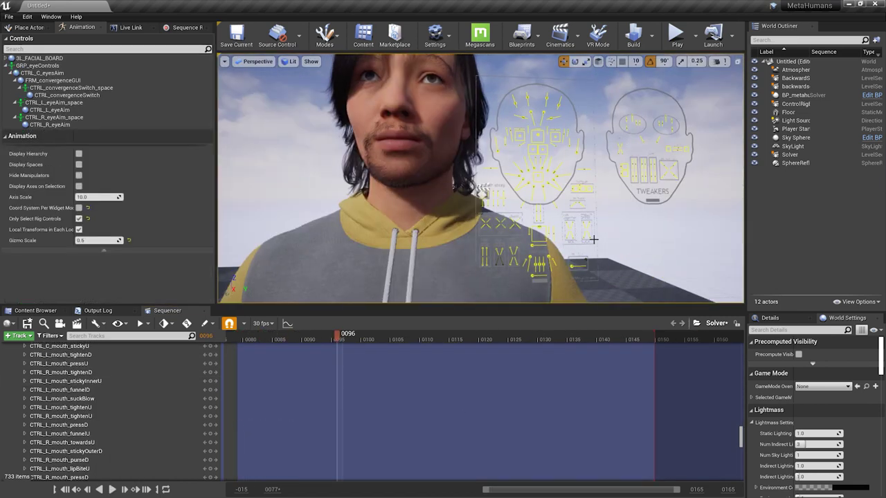
left_click(604, 248)
left_click(606, 230)
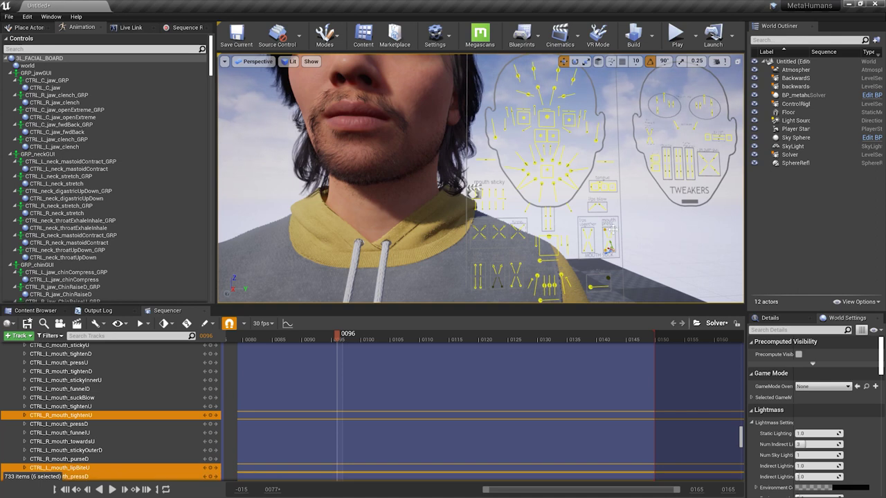
mouse_move(338, 338)
left_mouse_down()
mouse_move(321, 339)
mouse_move(355, 339)
left_mouse_up()
key("s")
key("s")
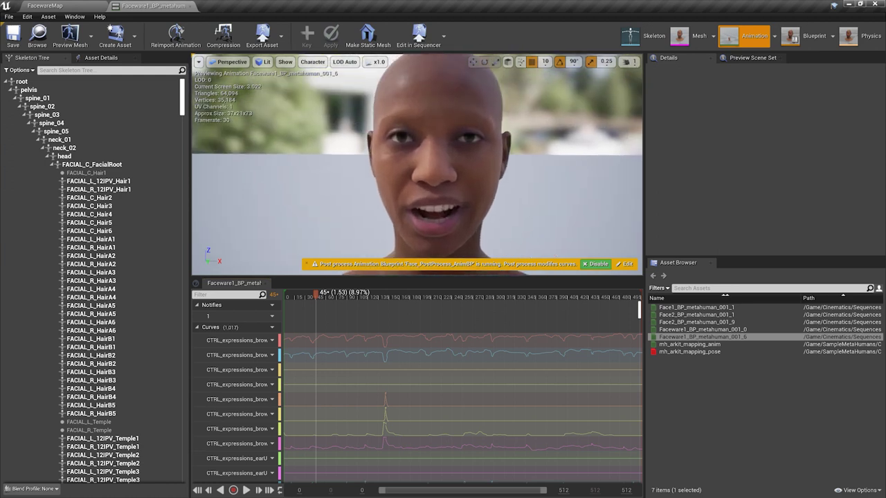
left_click(597, 263)
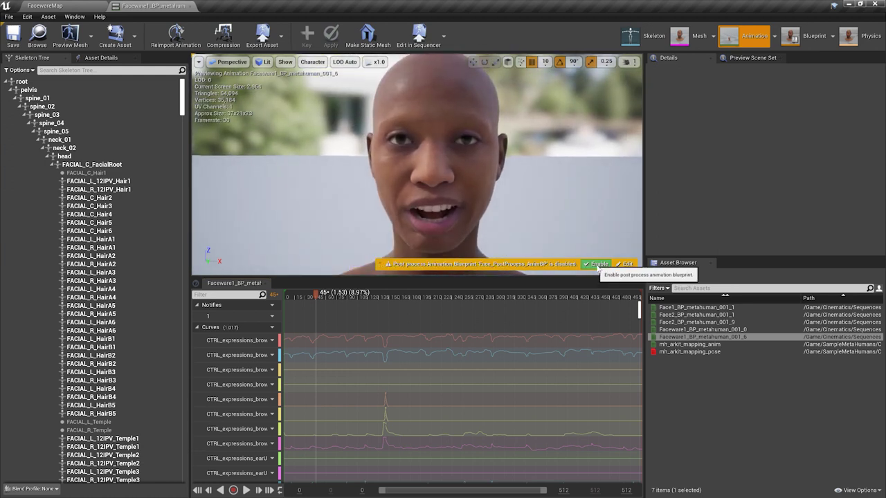
left_click(598, 264)
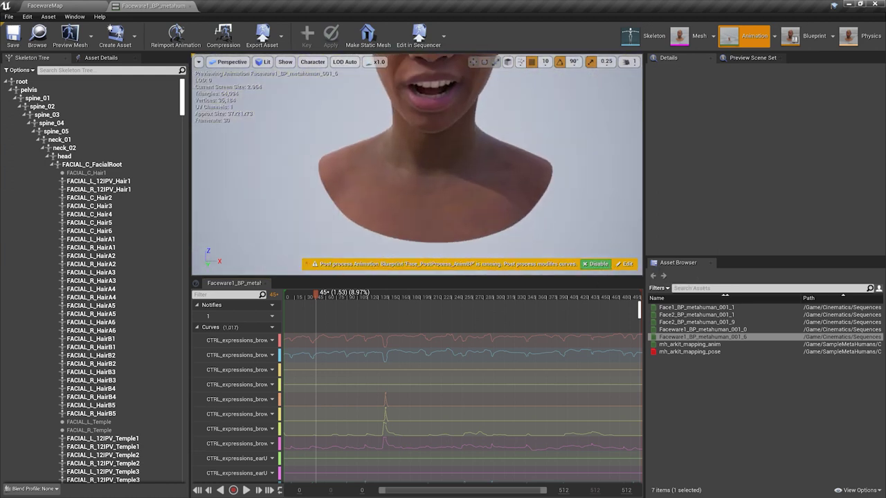
left_click_drag(333, 294, 480, 296)
left_click_drag(425, 317, 284, 316)
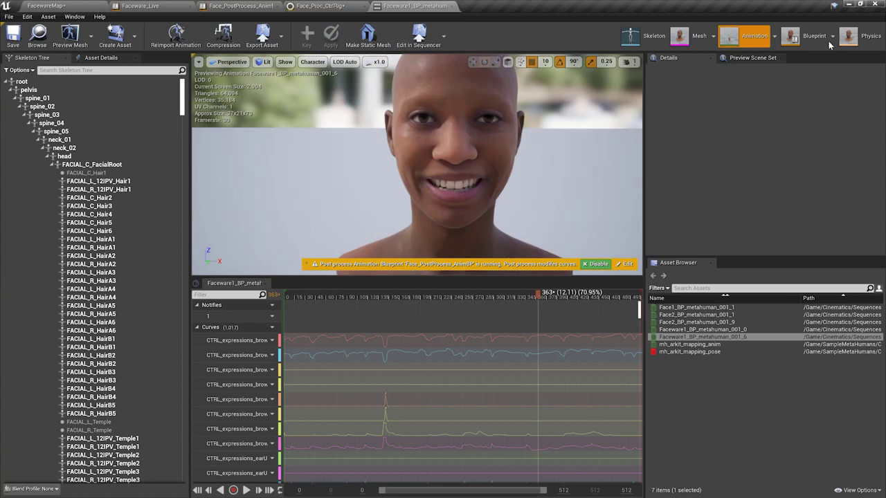
left_click(832, 36)
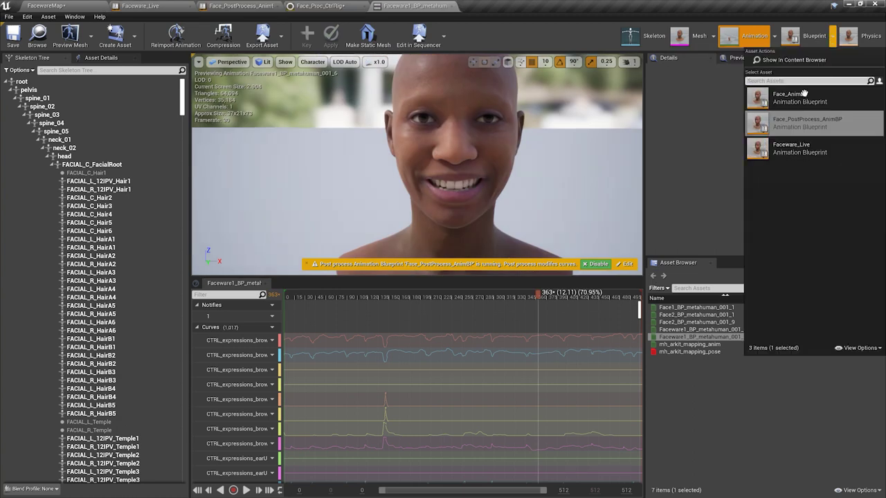
- Open the Face_PostProcess_AnimBP graph and its Control Rig node's rig
left_click(794, 127)
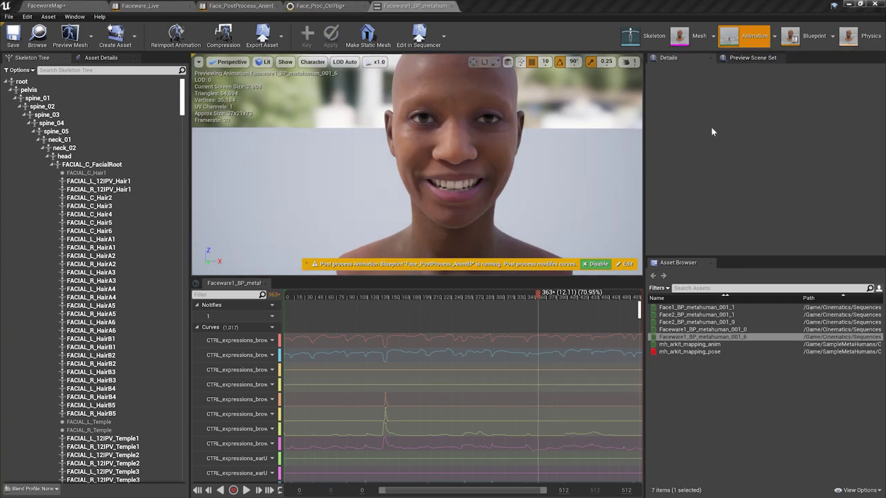
left_click(215, 7)
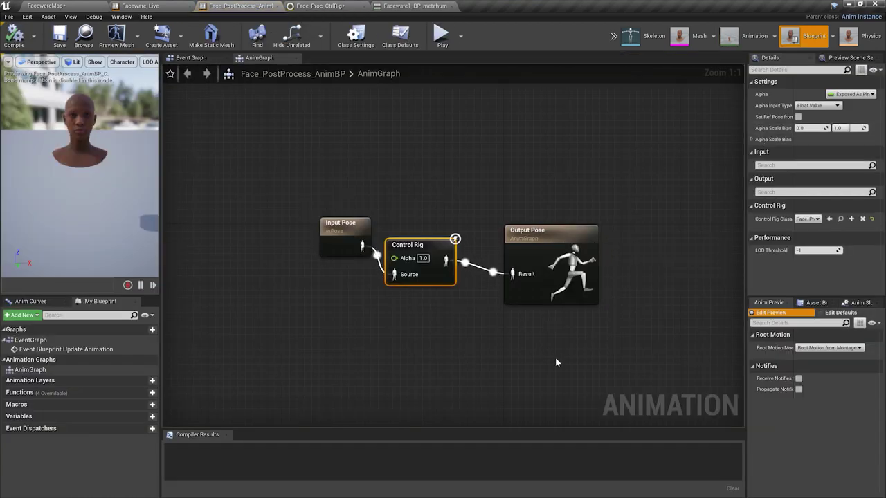
double_click(429, 249)
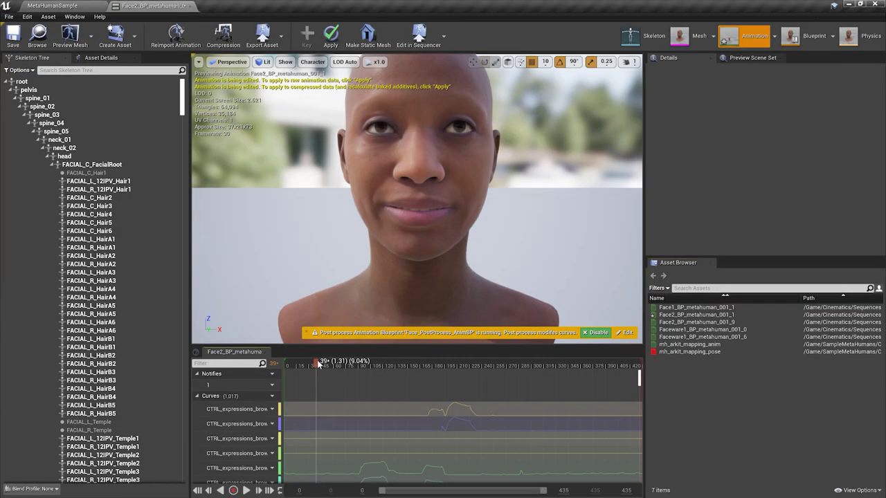
left_click_drag(315, 365, 291, 365)
right_click_drag(415, 208, 445, 287)
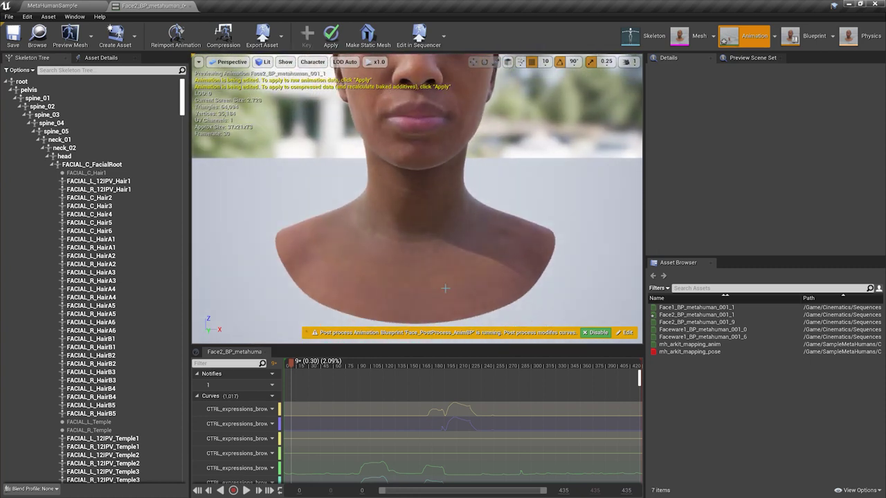
left_click_drag(292, 364, 348, 364)
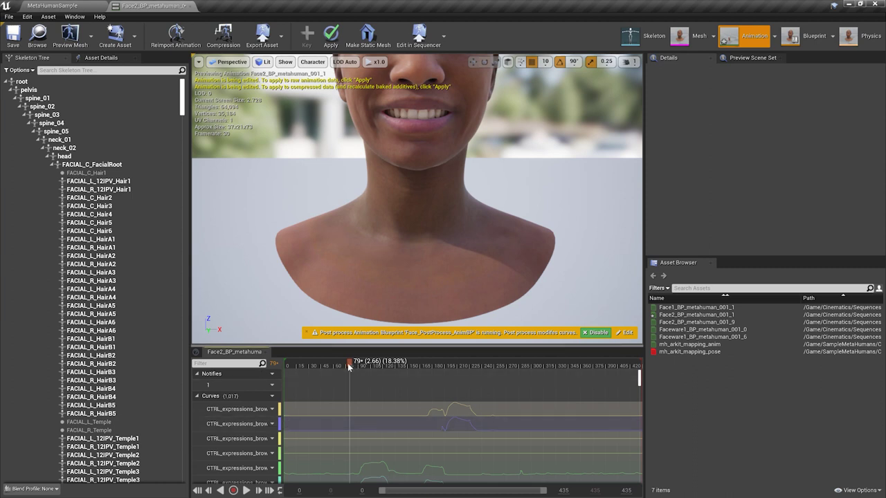
left_click(449, 254)
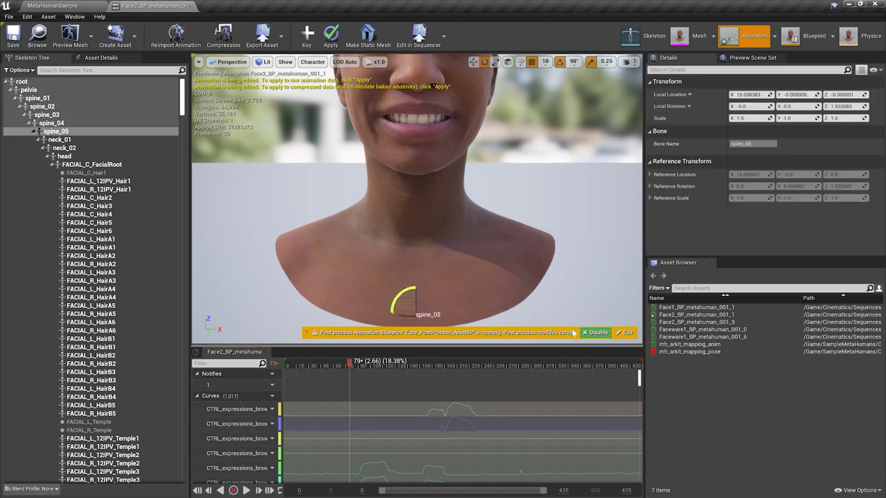
left_click(596, 333)
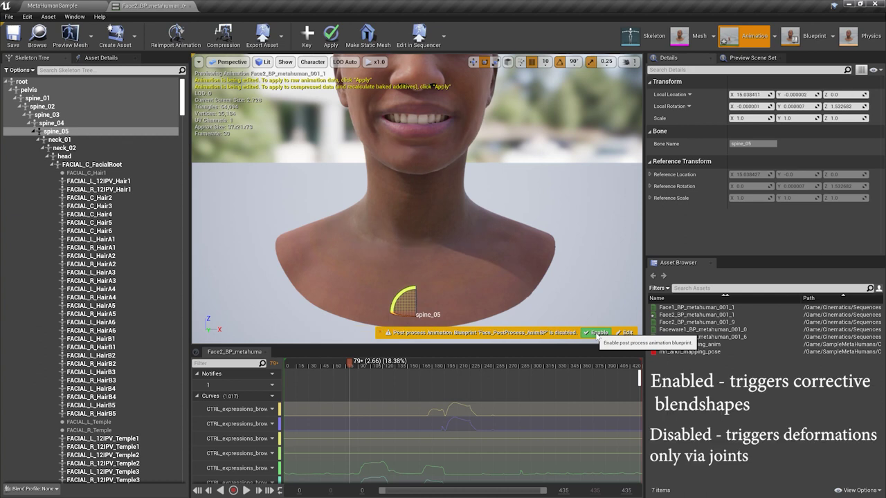
left_click_drag(350, 364, 365, 374)
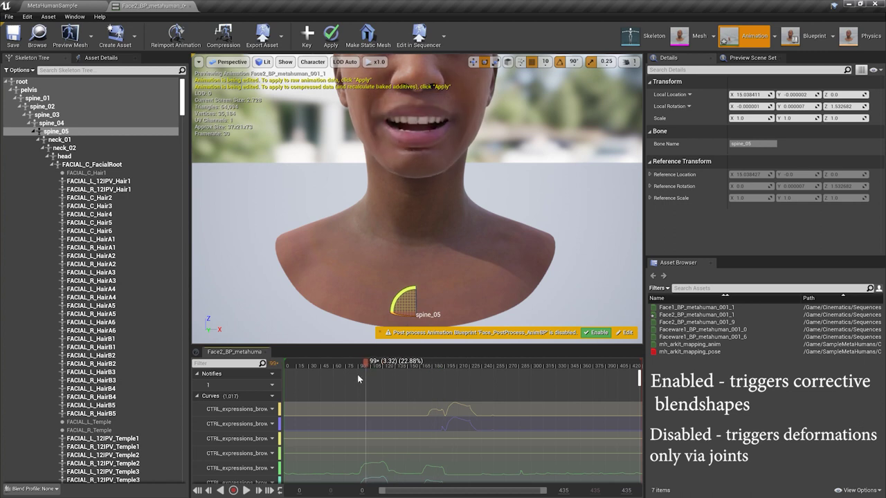
left_click(596, 332)
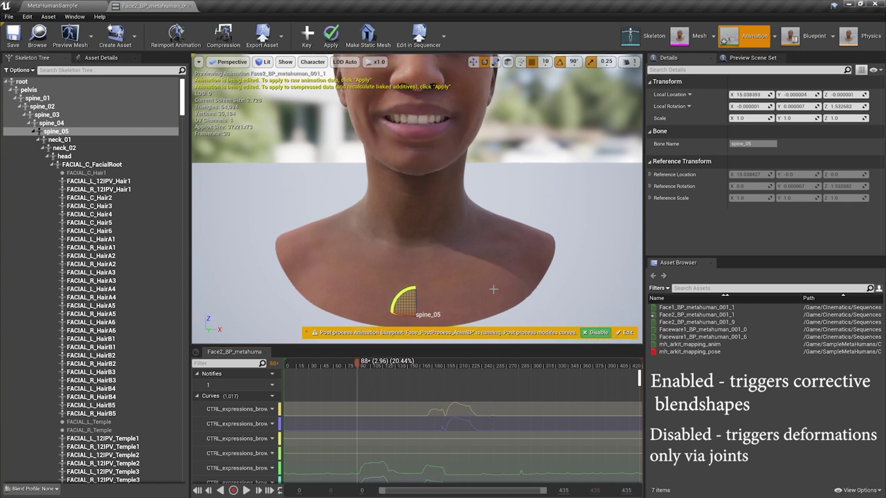
right_click_drag(456, 288, 323, 273)
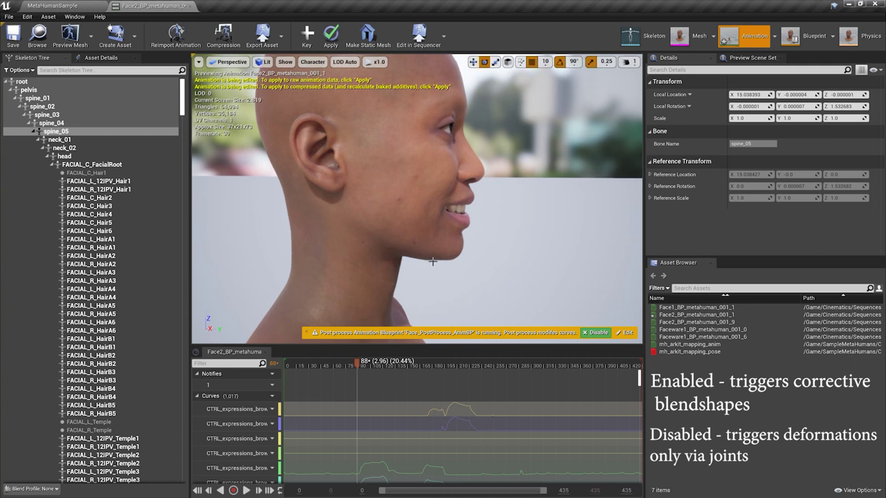
left_click(598, 333)
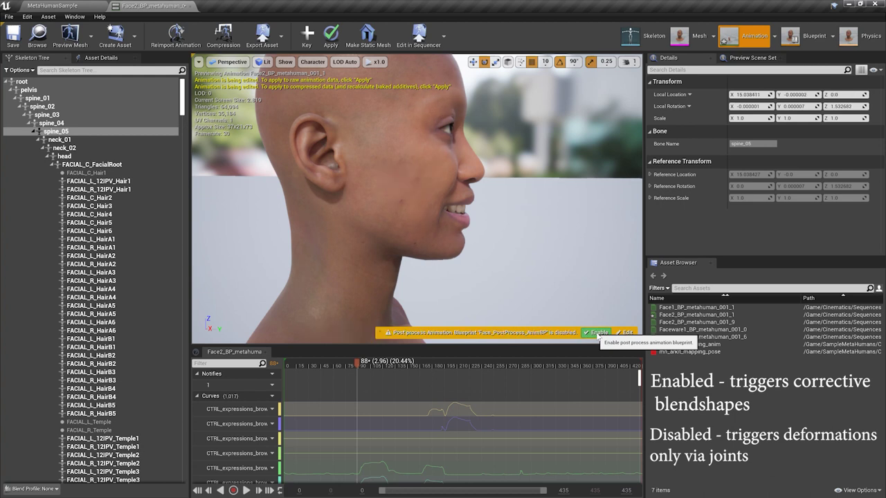
left_click(598, 332)
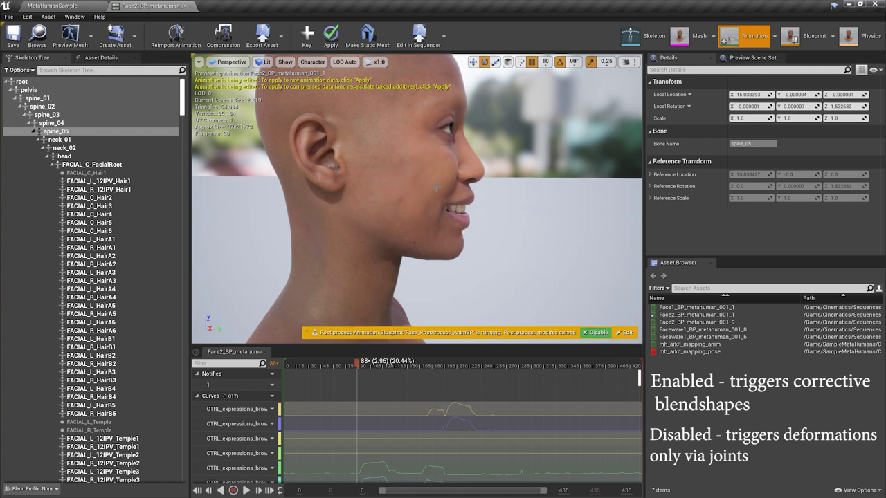
left_click_drag(415, 208, 475, 261)
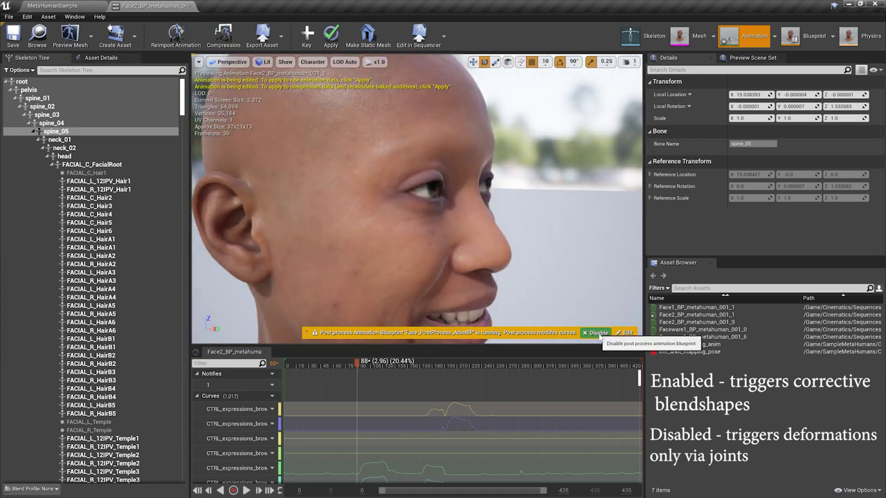
left_click(597, 332)
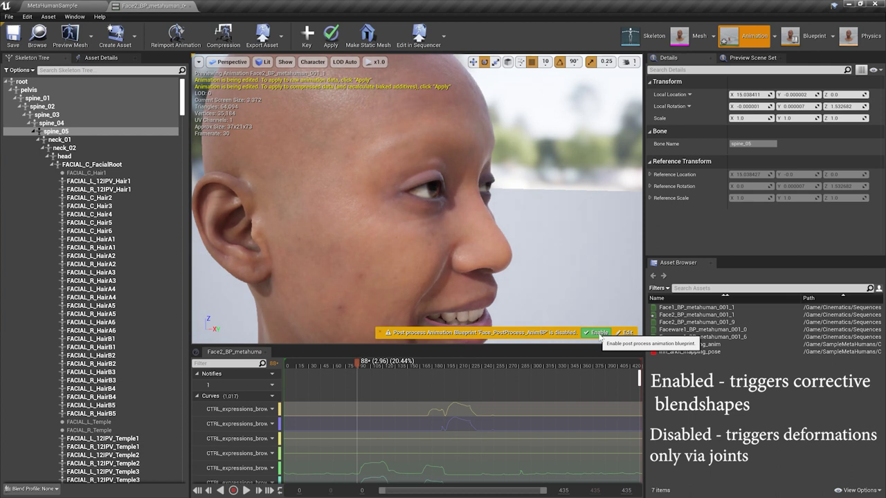
left_click(600, 332)
left_click_drag(519, 260, 602, 270)
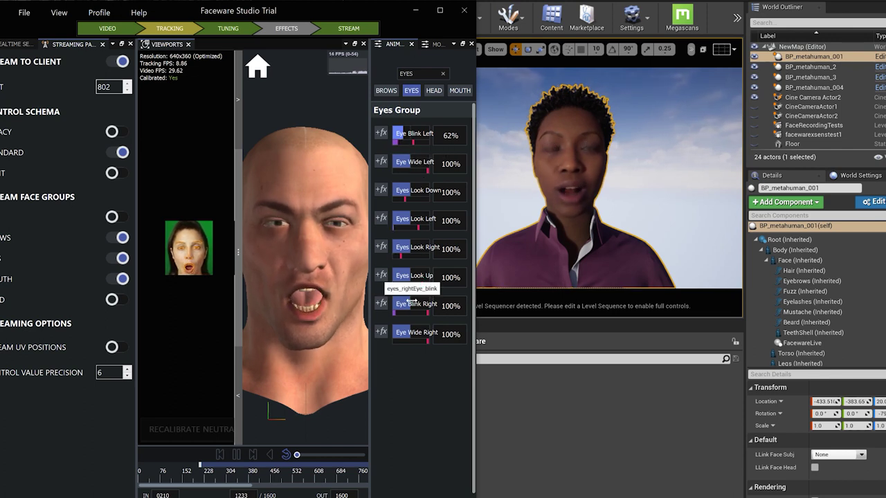
- Lower the Eye Blink Right strength, then review the Mouth and Eyes tuning groups
left_click_drag(413, 301, 411, 303)
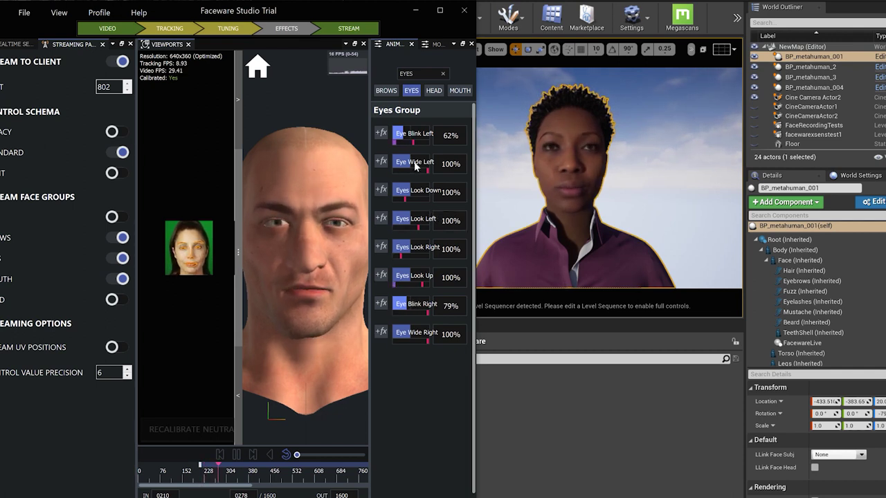
left_click(458, 92)
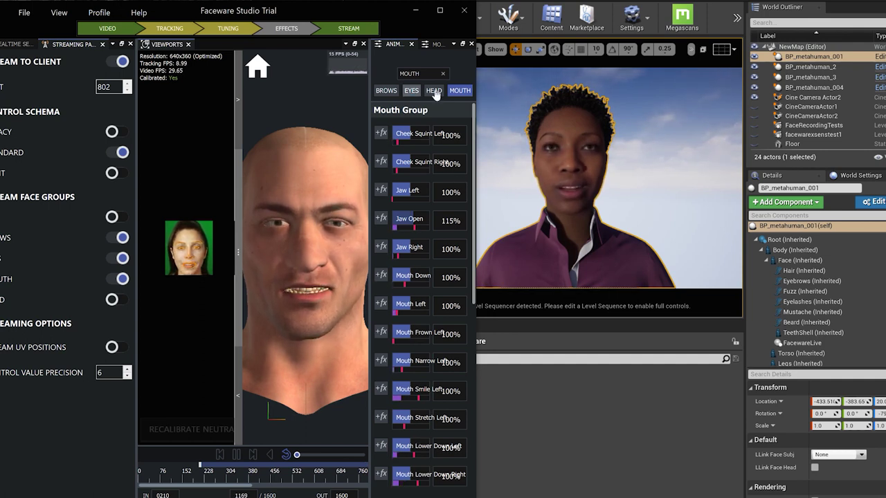
left_click(411, 91)
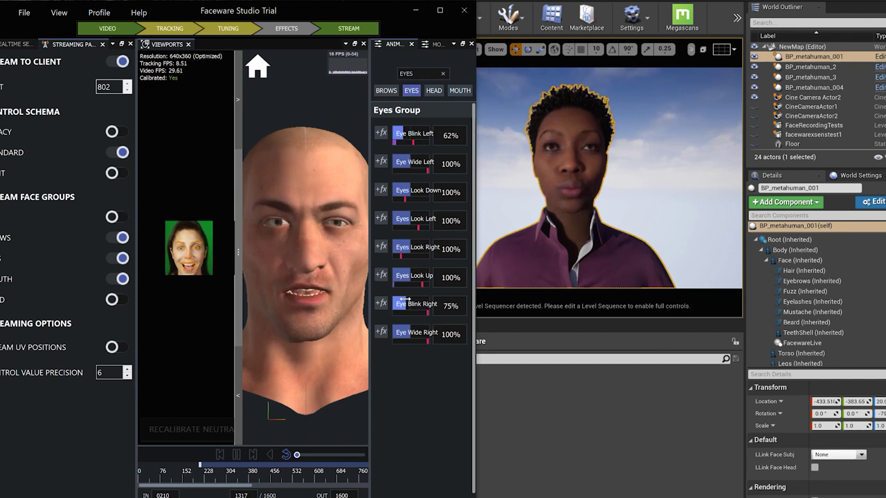